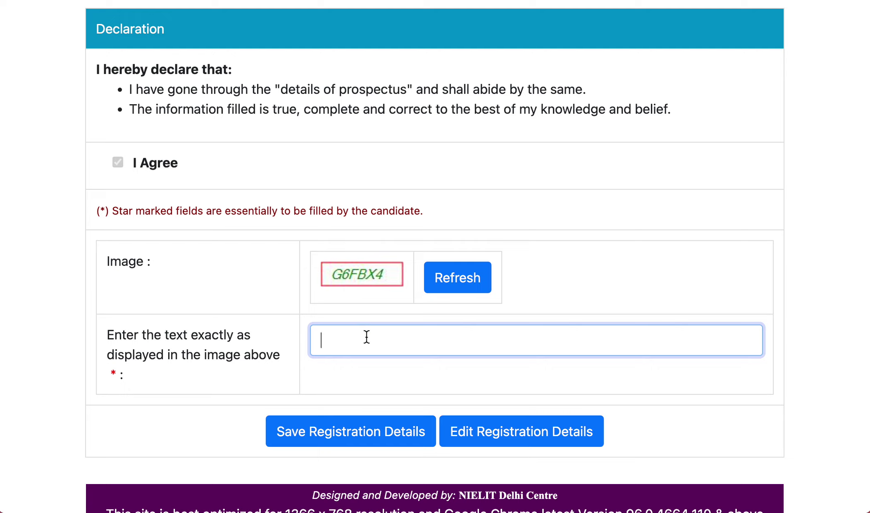
- Enter the captcha, save the registration details and confirm they are correct
text(G6FBX4)
scroll(368, 440, down, 1)
click(368, 426)
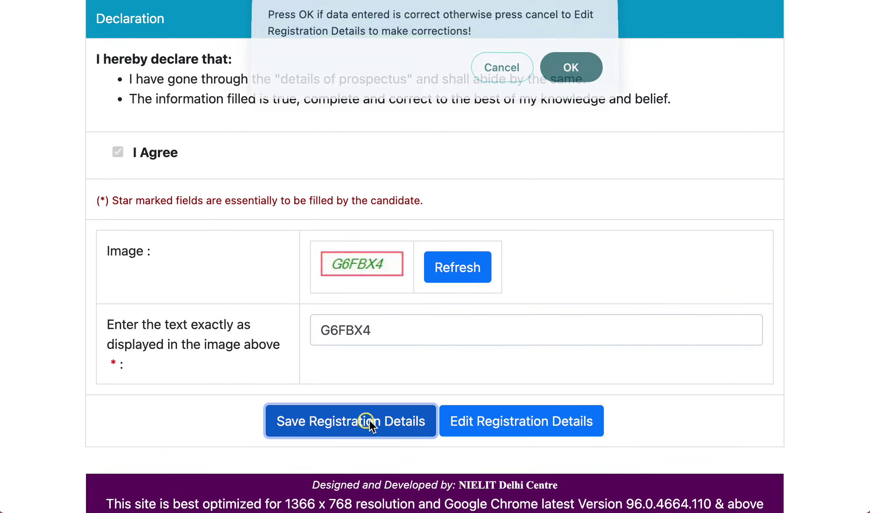
click(571, 70)
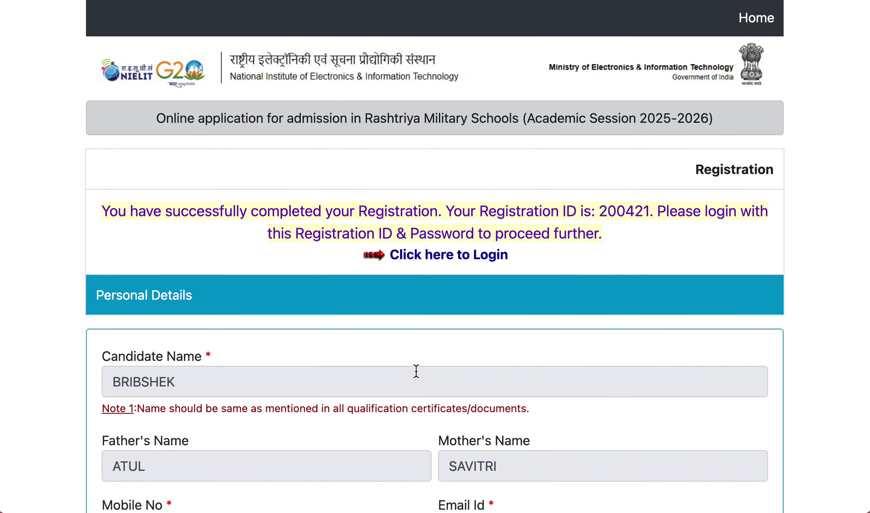
- Review the issued Registration ID and go to the user login page
scroll(416, 370, down, 3)
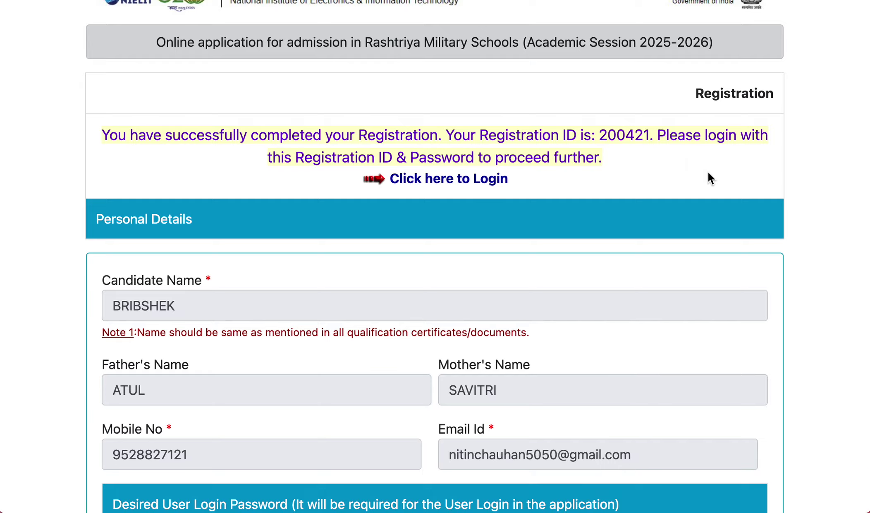
scroll(708, 171, down, 2)
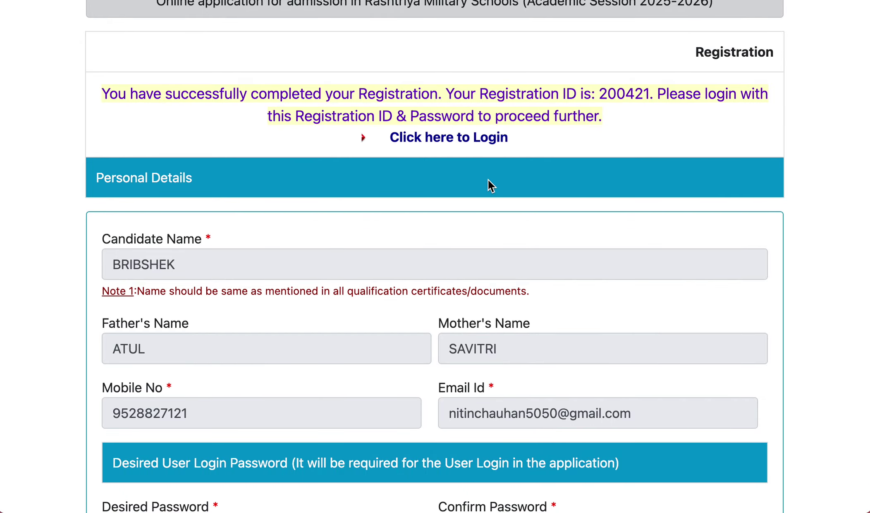
scroll(567, 284, down, 10)
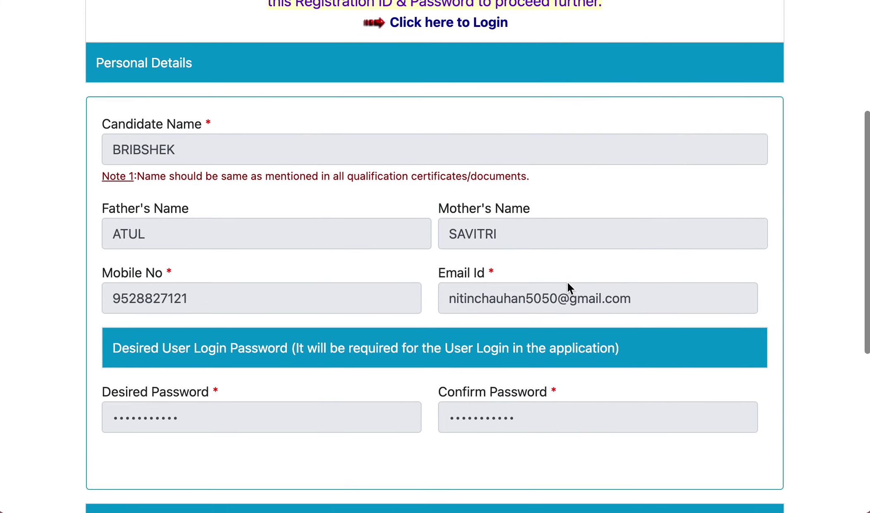
scroll(568, 281, up, 10)
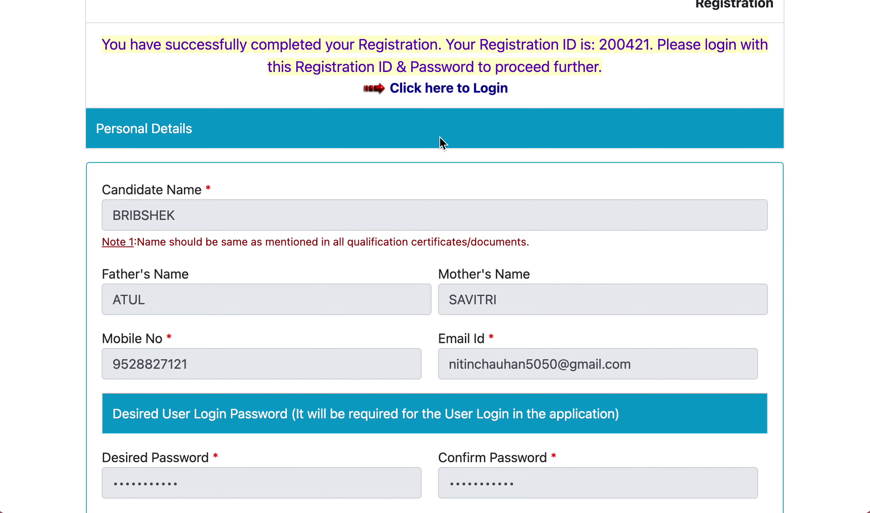
click(449, 87)
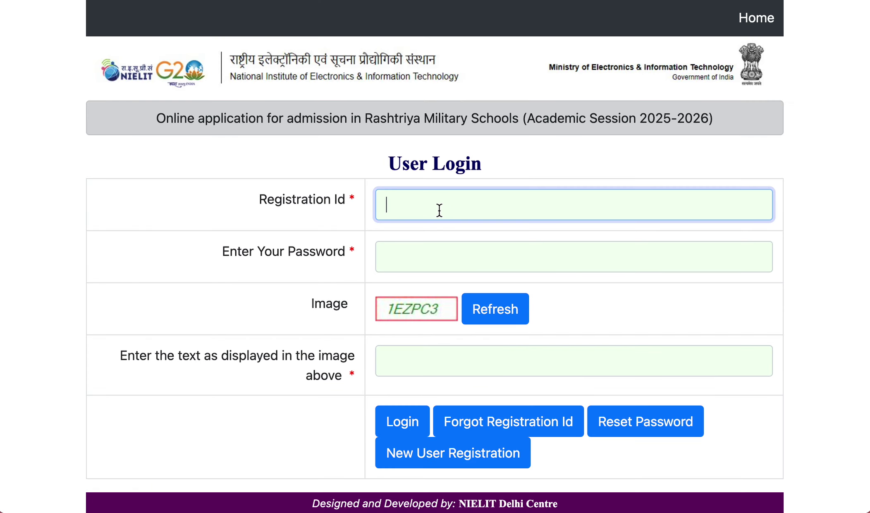
- Log in with the new registration ID, the account password and the captcha text
click(433, 256)
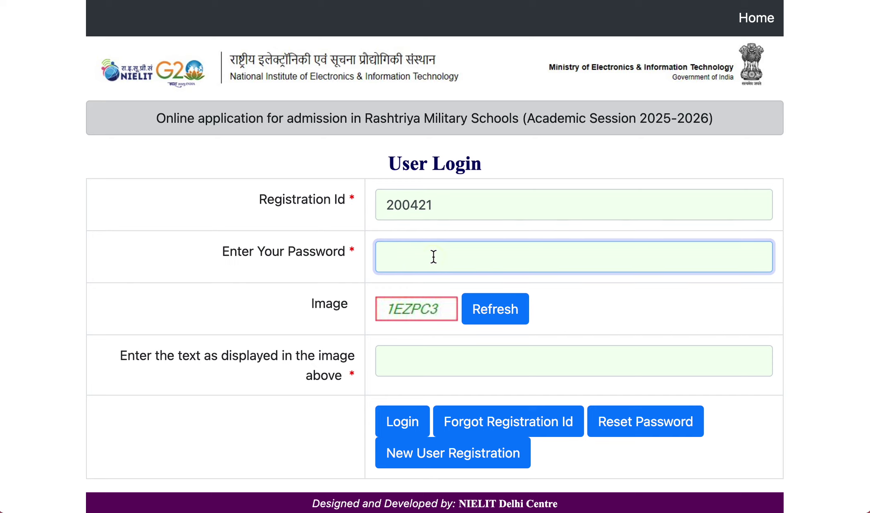
text(•)
click(433, 360)
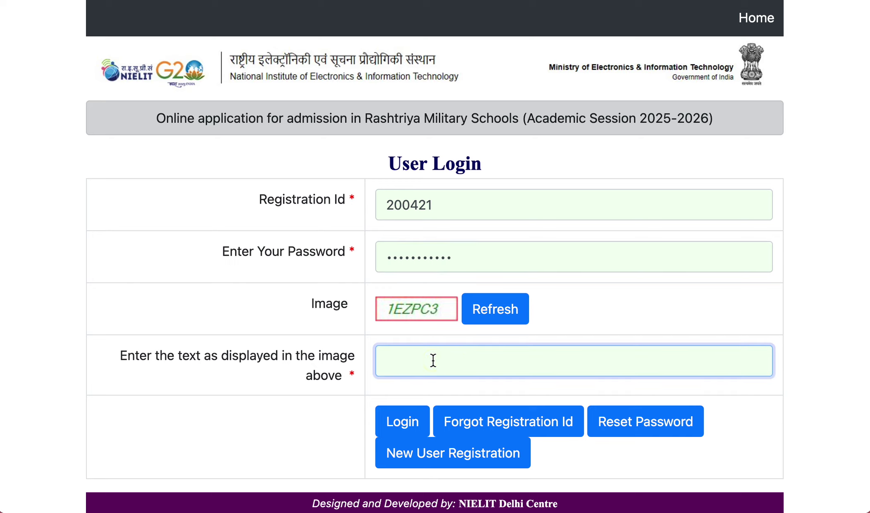
text(1)
text(E)
text(X)
text(PC)
text(3)
click(402, 422)
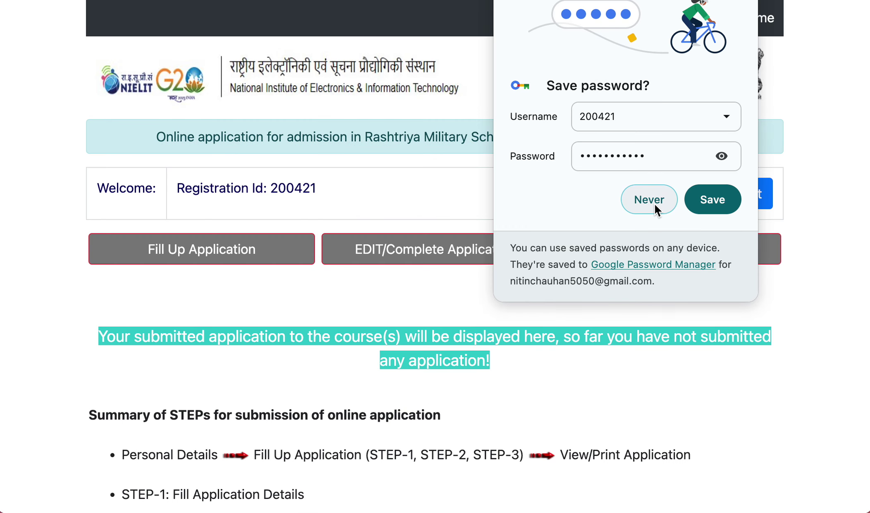
- Decline Chrome's password saving, review the steps summary and start the STEP-1 application form
click(652, 202)
scroll(451, 360, down, 2)
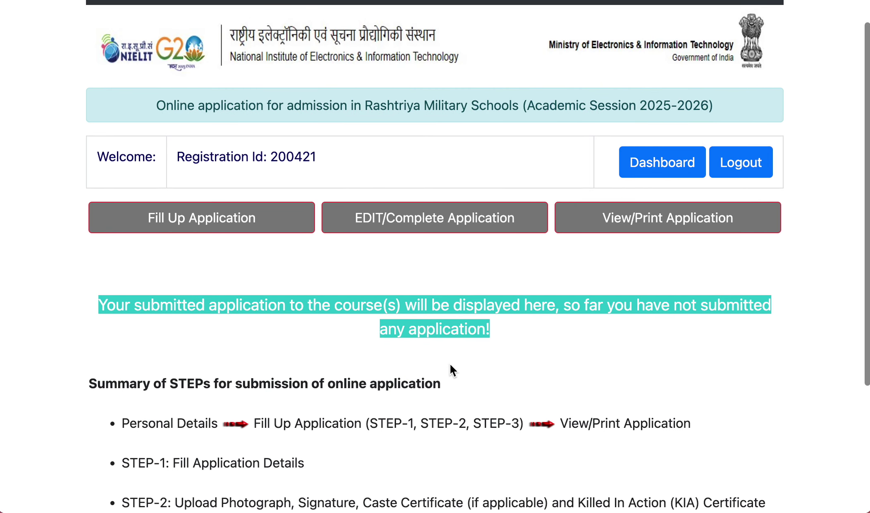
scroll(406, 360, down, 5)
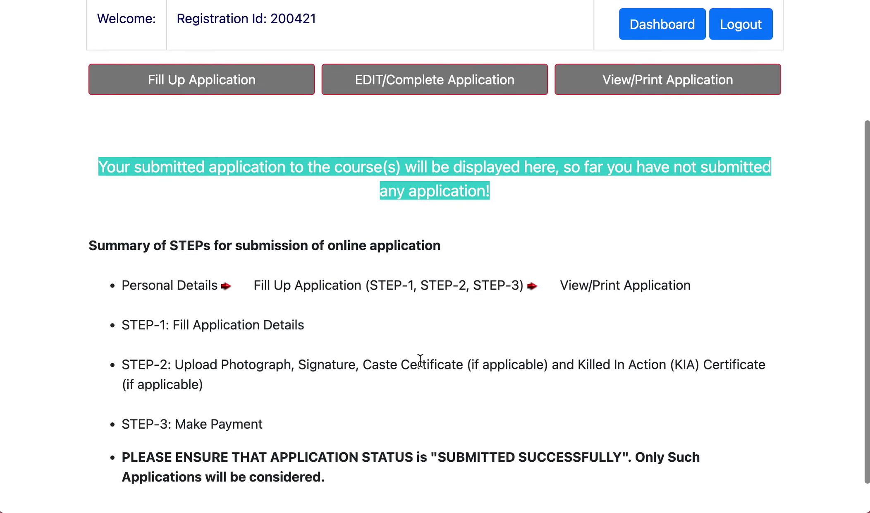
scroll(449, 369, up, 6)
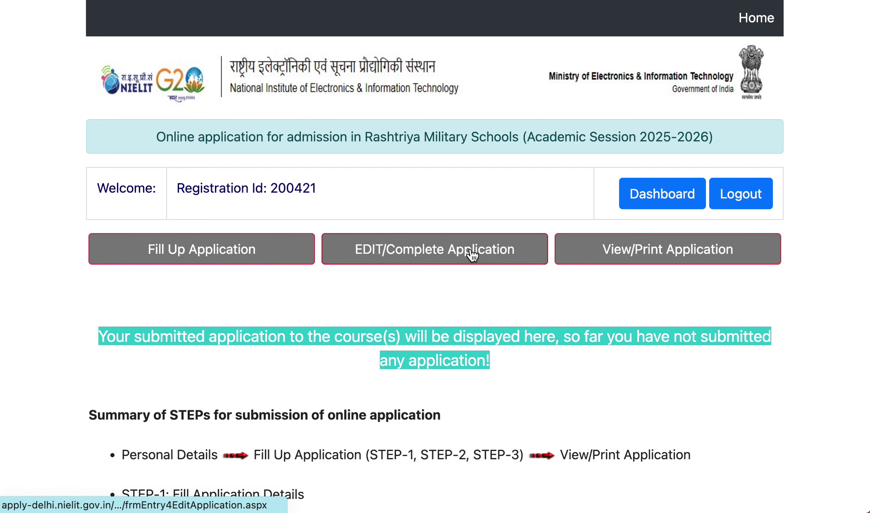
scroll(596, 290, down, 5)
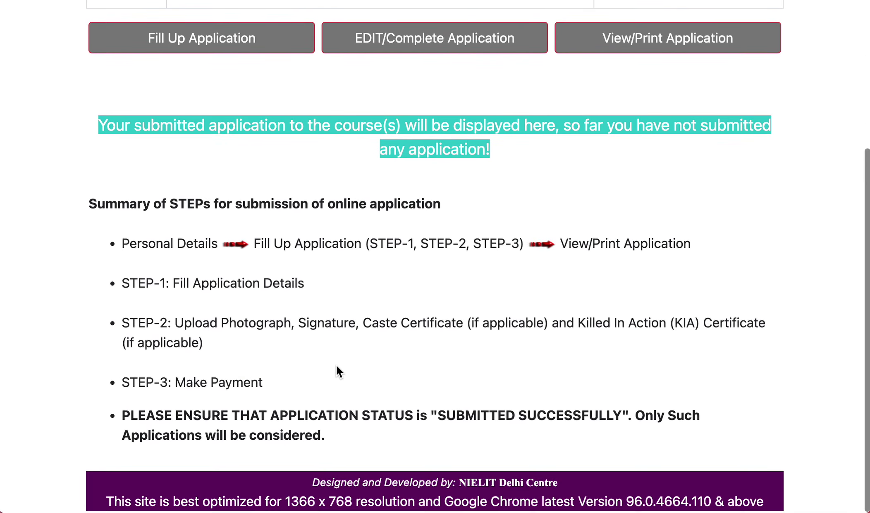
scroll(189, 227, up, 3)
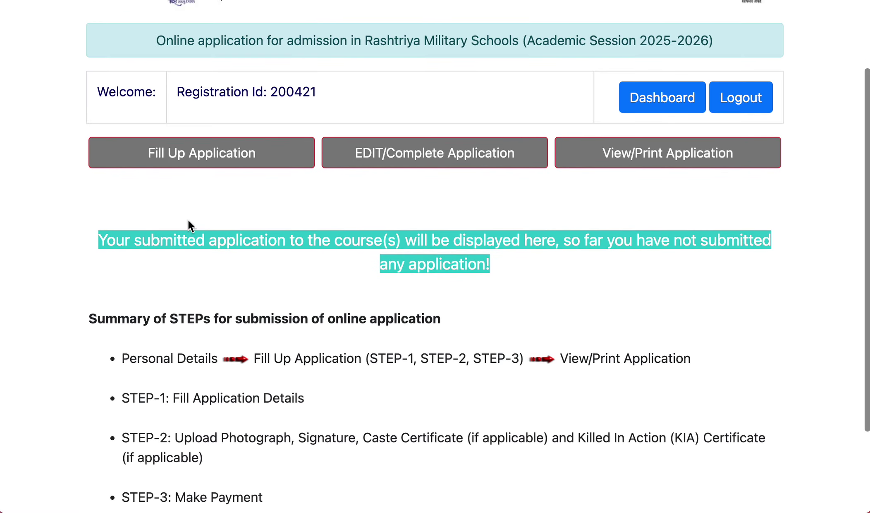
click(177, 156)
- Select Class 6 for admission and set the gender to Male
scroll(393, 257, down, 3)
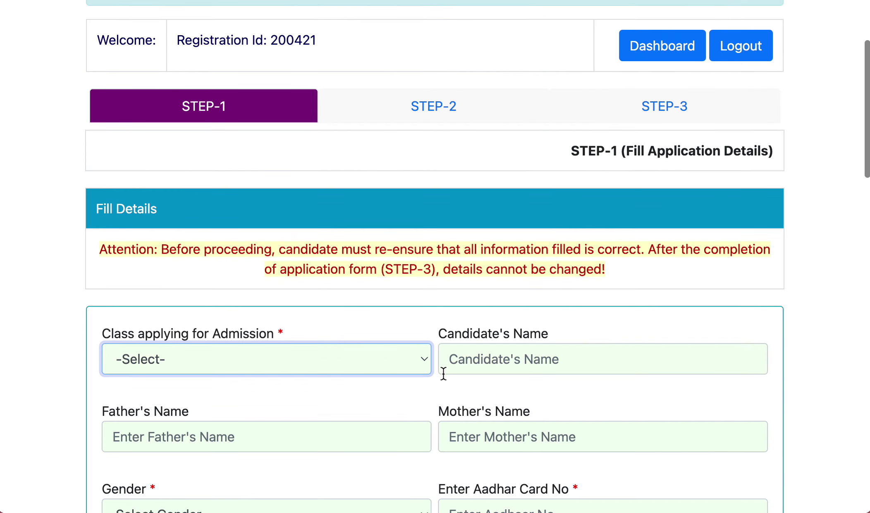
click(233, 366)
click(249, 380)
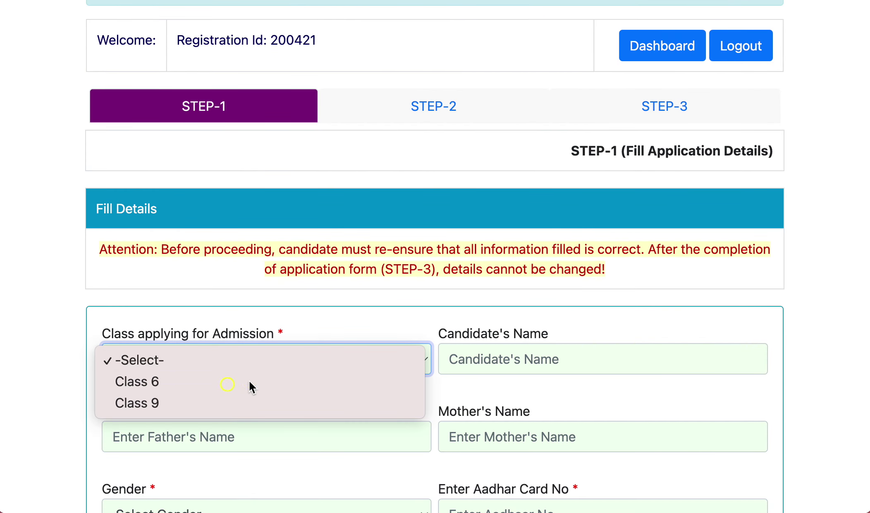
scroll(521, 380, down, 7)
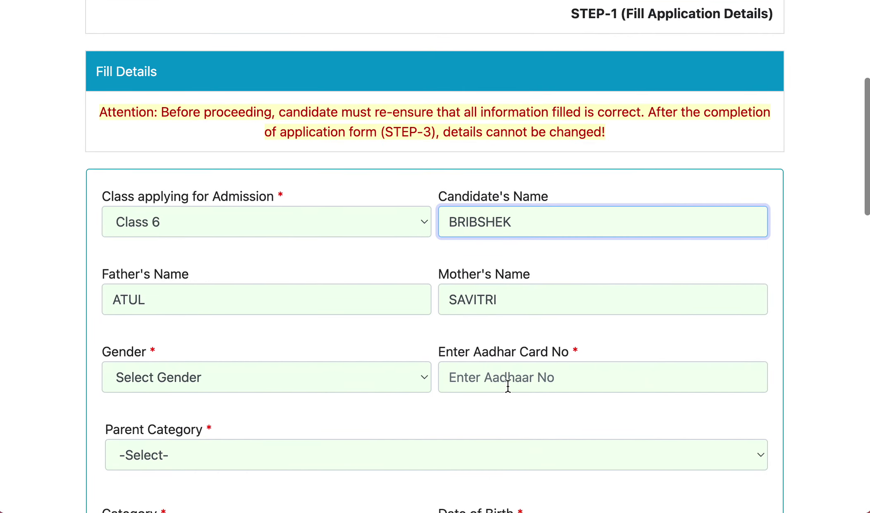
scroll(322, 394, down, 4)
click(196, 205)
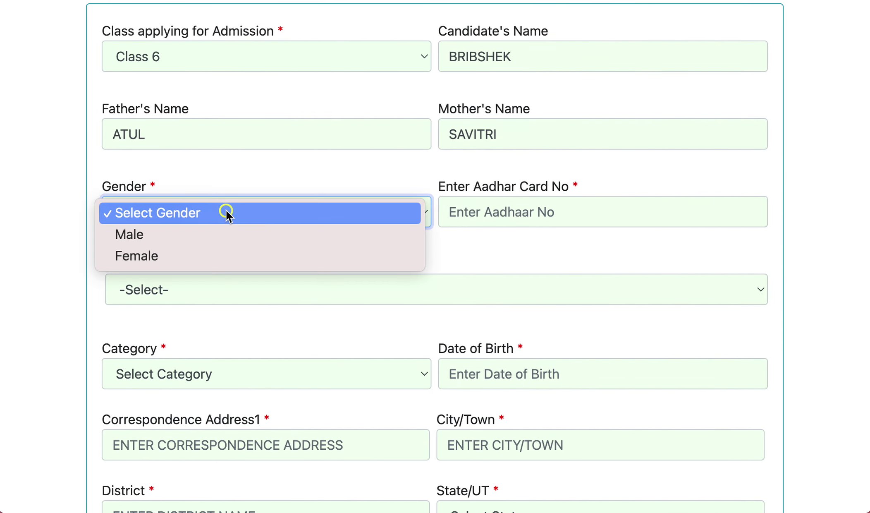
click(223, 238)
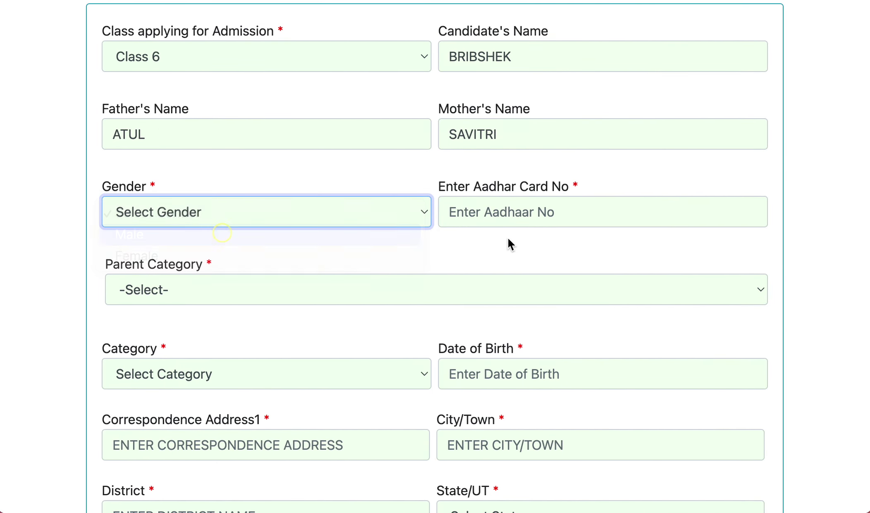
- Enter the candidate's Aadhaar card number and expand the Parent Category choices
click(508, 215)
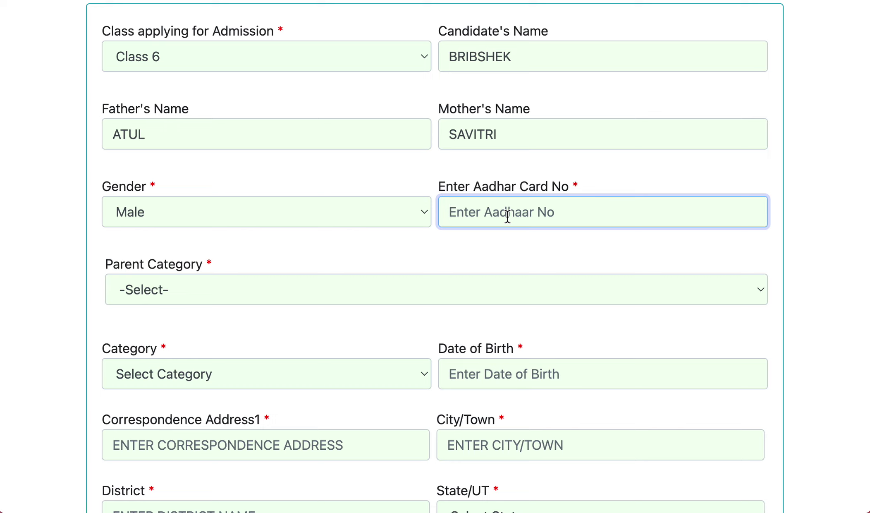
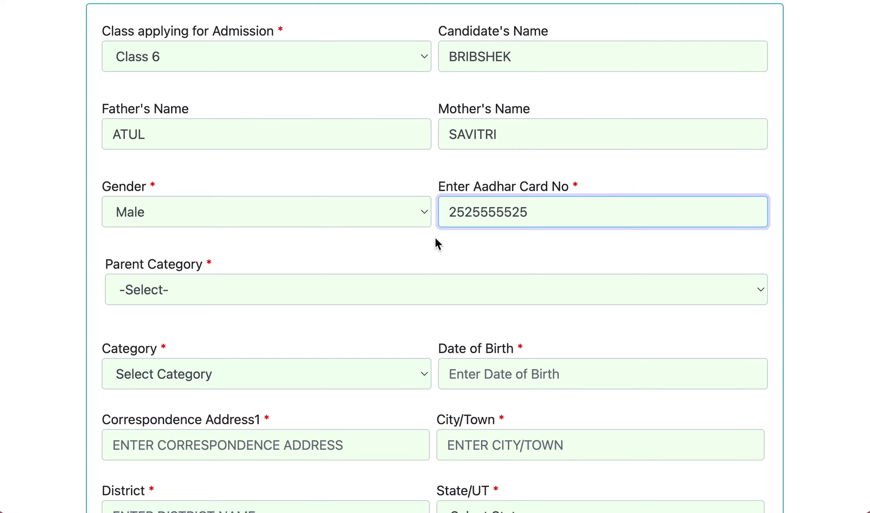
scroll(374, 273, up, 3)
click(200, 365)
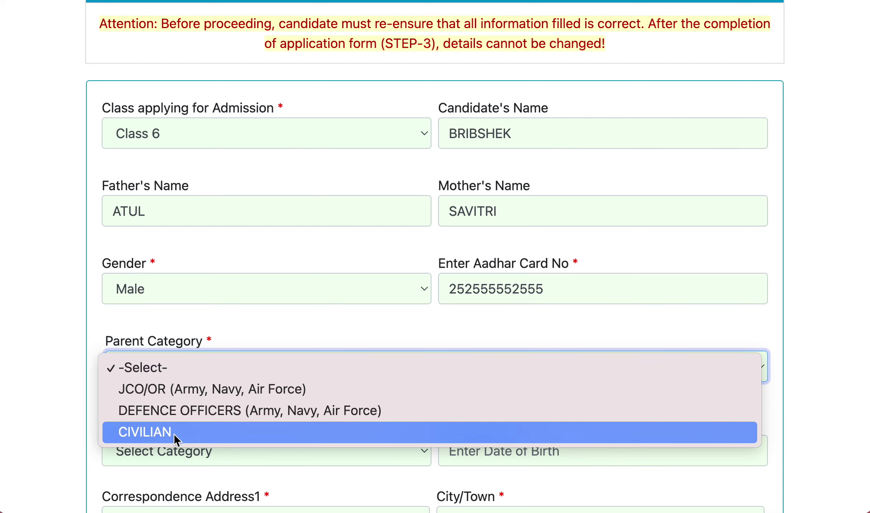
- Set parent category JCO/OR, killed in action No, employment Retired, and certify Army service
click(205, 389)
scroll(412, 362, up, 2)
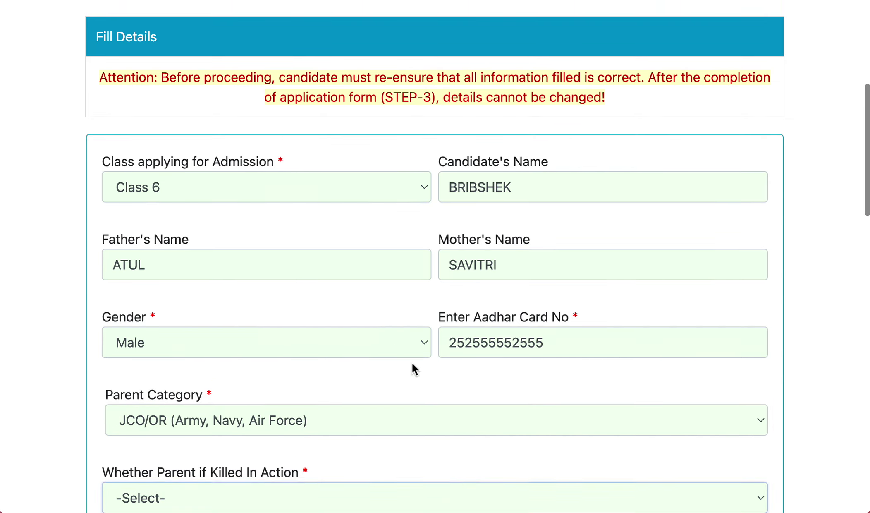
scroll(414, 364, down, 3)
scroll(249, 335, down, 2)
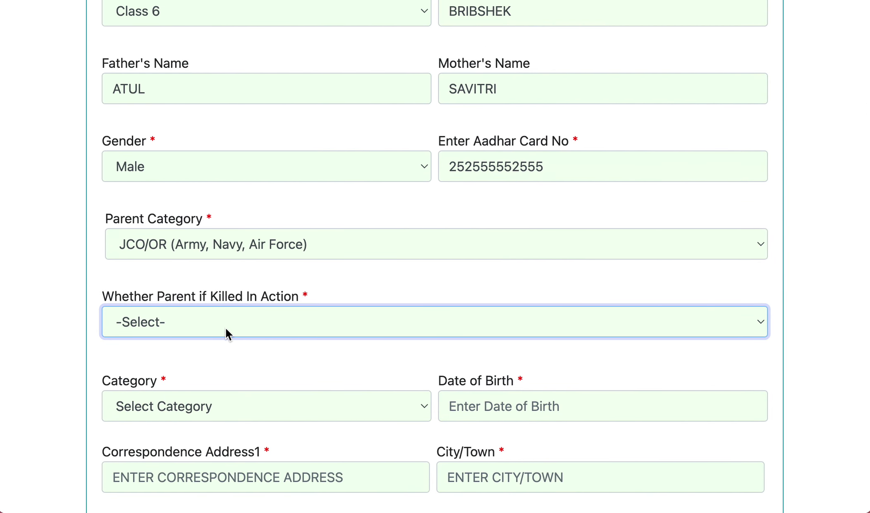
click(238, 329)
click(234, 341)
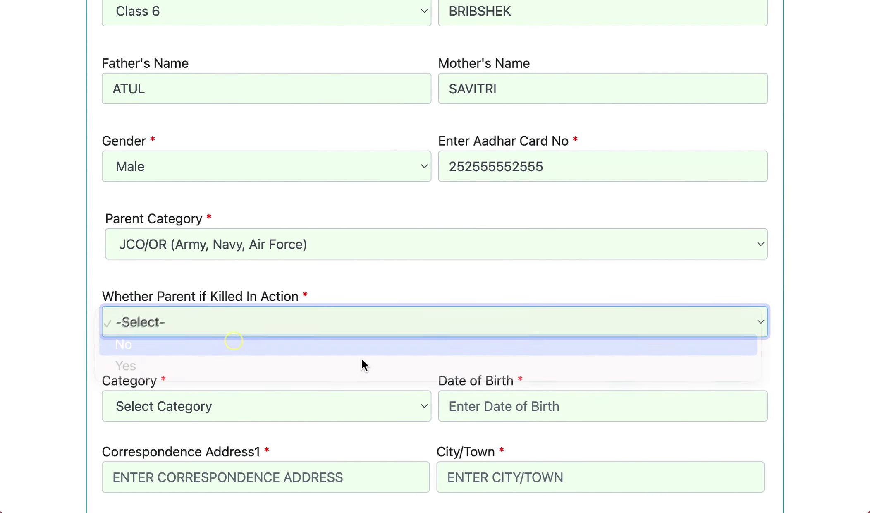
scroll(339, 357, up, 2)
scroll(339, 357, down, 1)
scroll(339, 357, up, 1)
scroll(296, 353, down, 1)
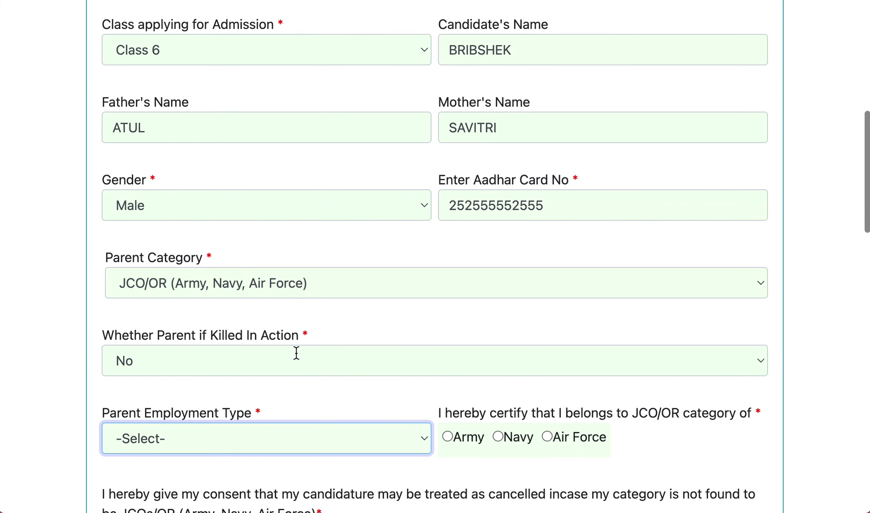
scroll(217, 355, down, 3)
click(235, 330)
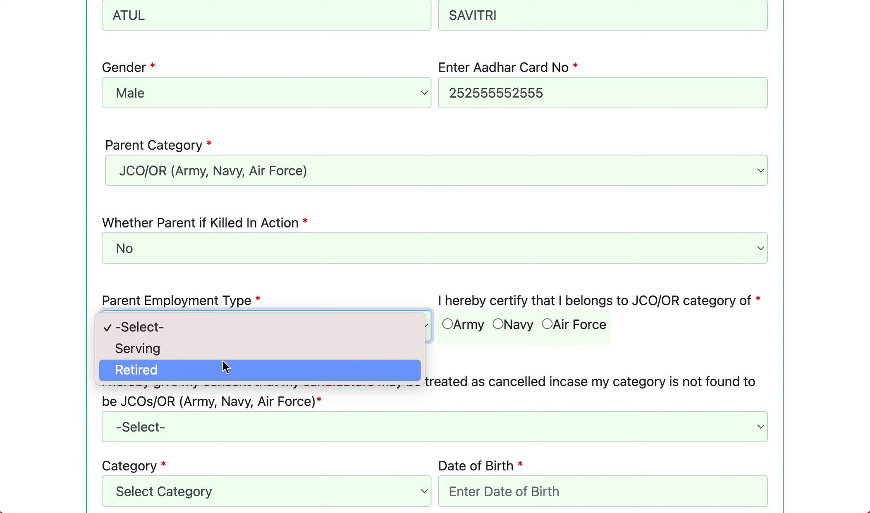
click(223, 367)
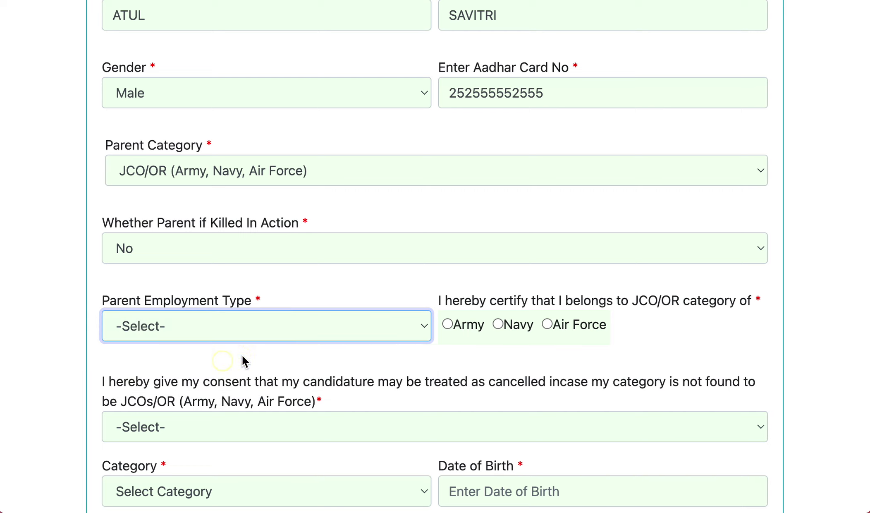
click(448, 324)
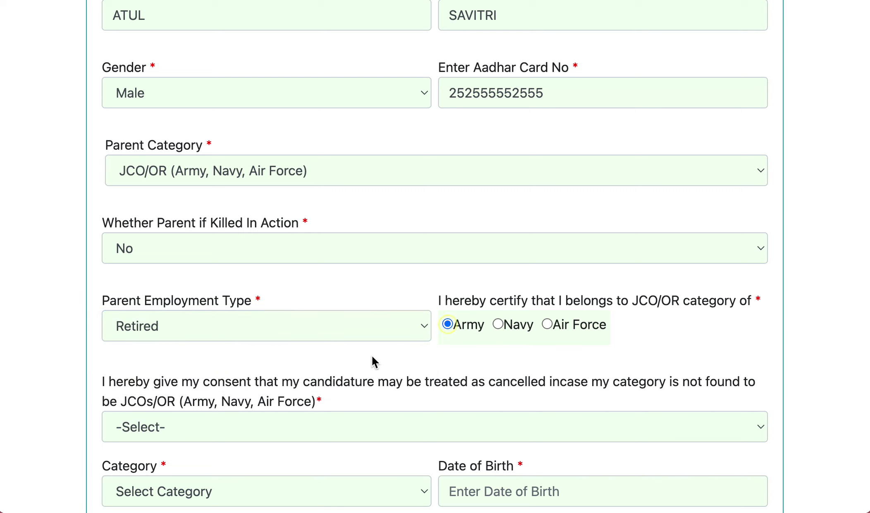
- Give consent Yes to the category declaration and choose GENERAL/OBC as the category
scroll(372, 360, down, 3)
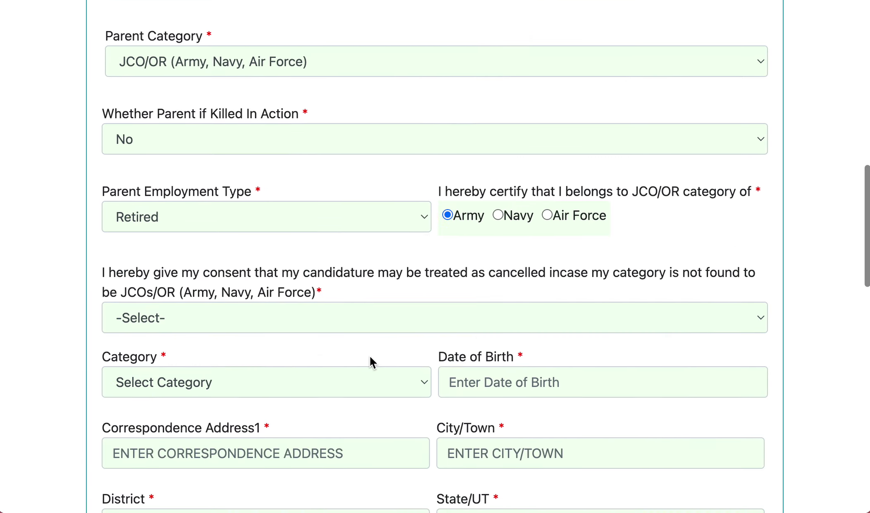
click(226, 327)
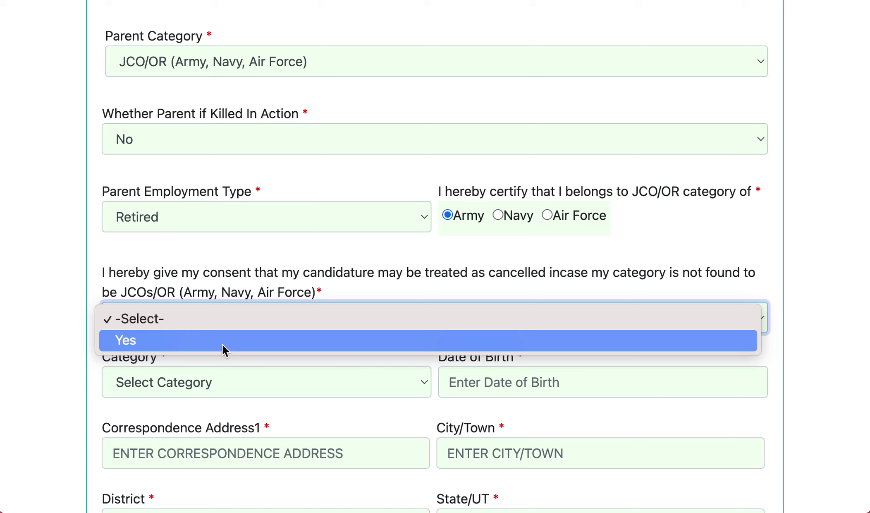
click(196, 343)
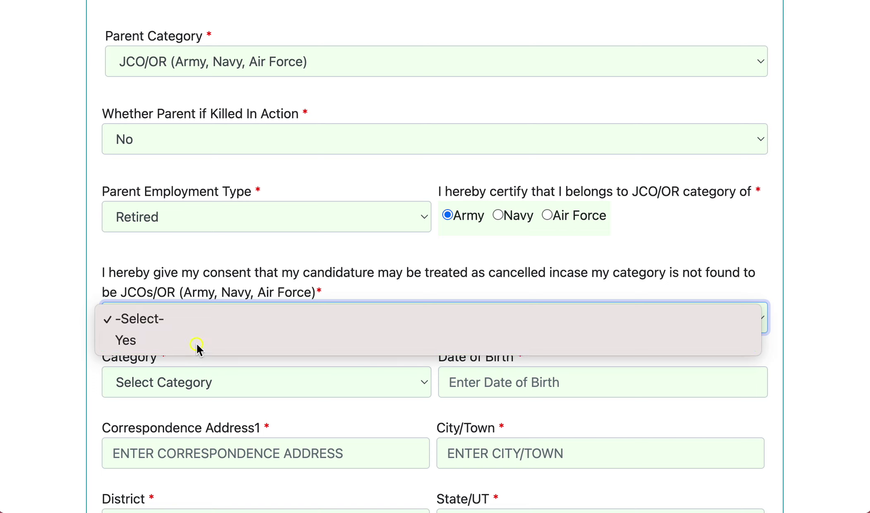
scroll(365, 394, down, 2)
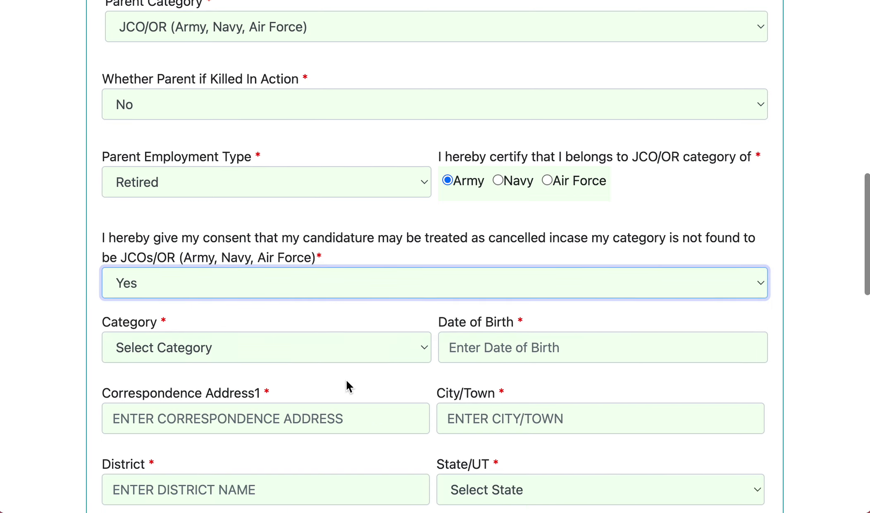
click(283, 360)
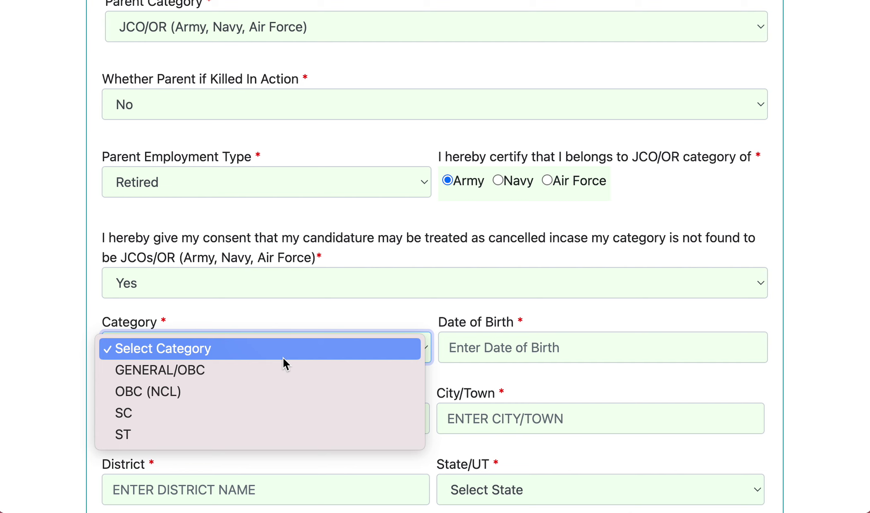
click(252, 376)
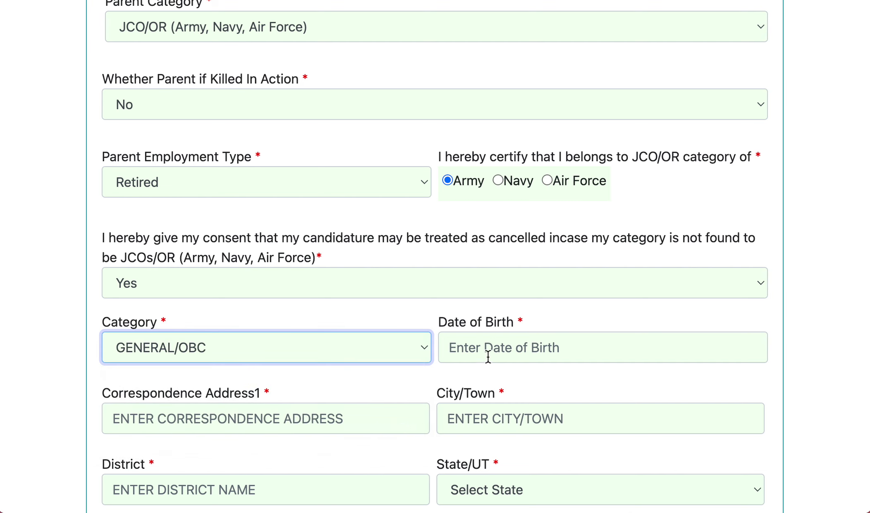
- Set the date of birth to 10 March 2015
click(485, 355)
click(442, 363)
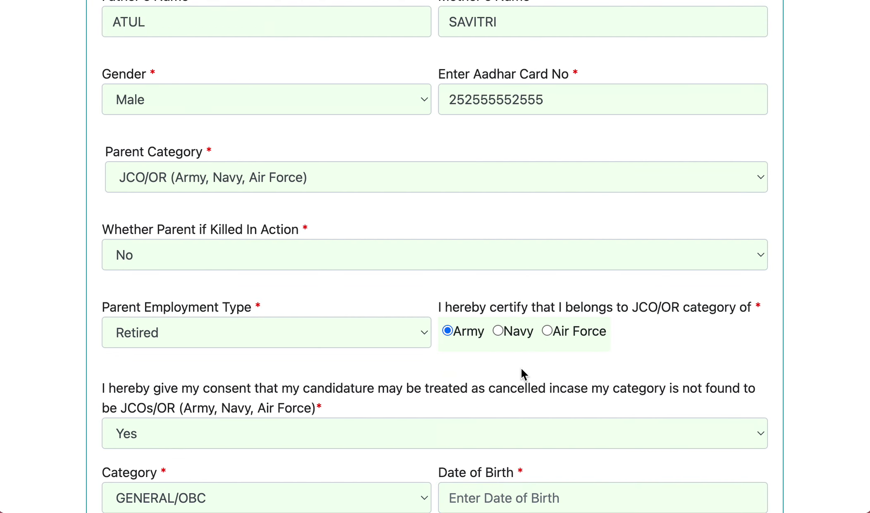
scroll(522, 369, down, 4)
click(492, 348)
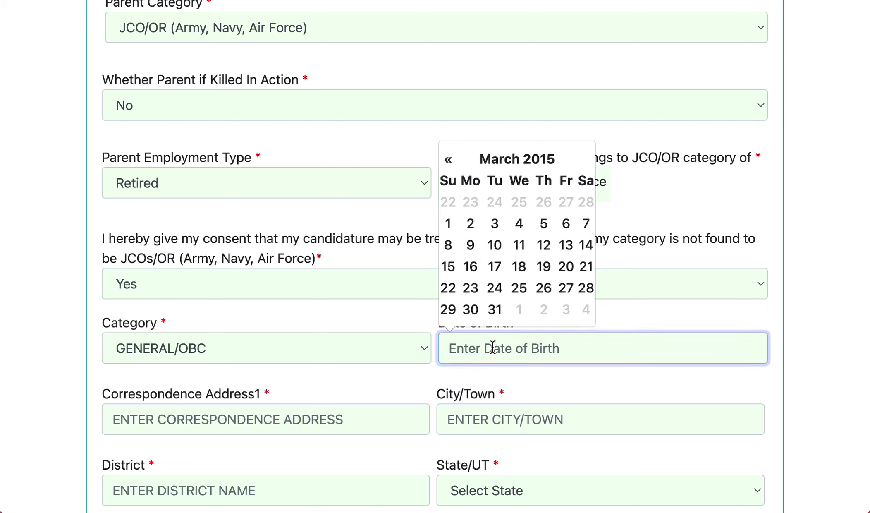
click(497, 248)
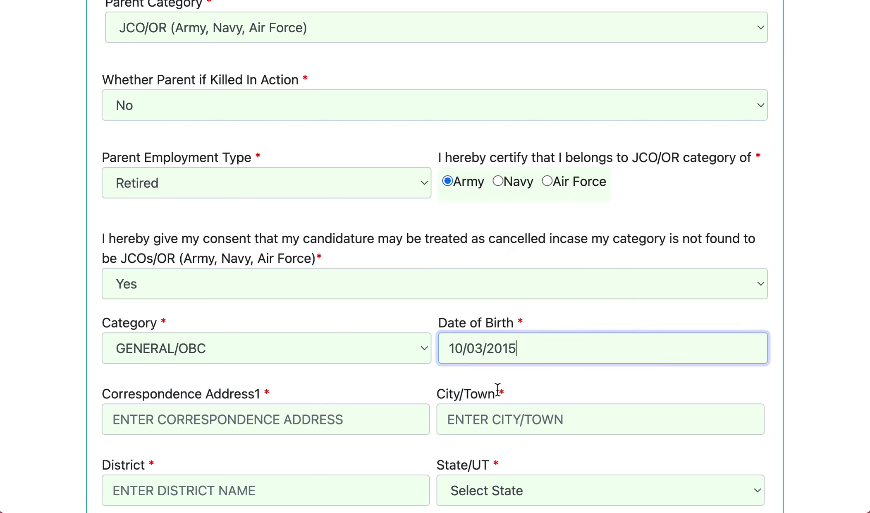
- Fill in the correspondence address, city or town, and district fields
scroll(370, 387, down, 3)
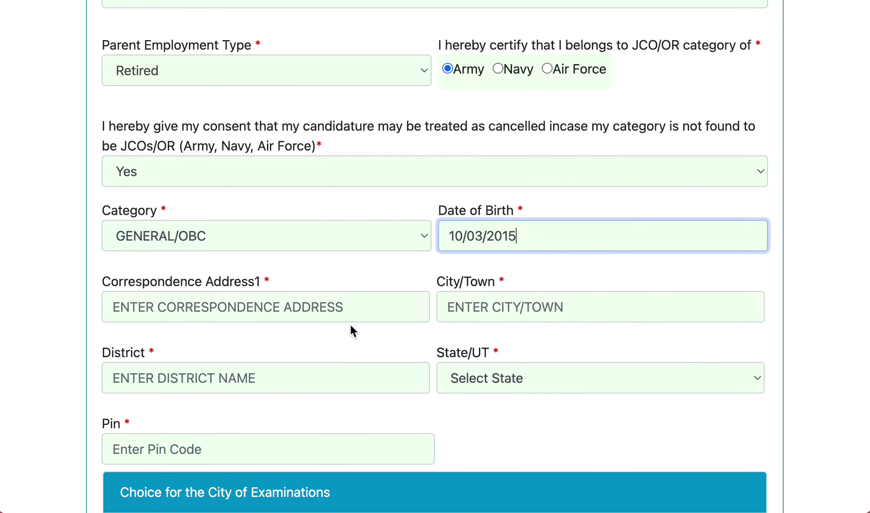
click(238, 308)
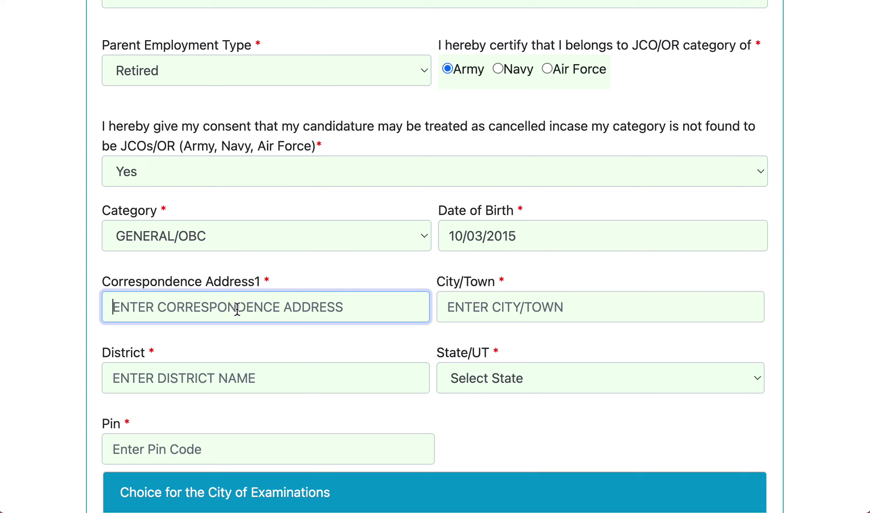
text(DISTR)
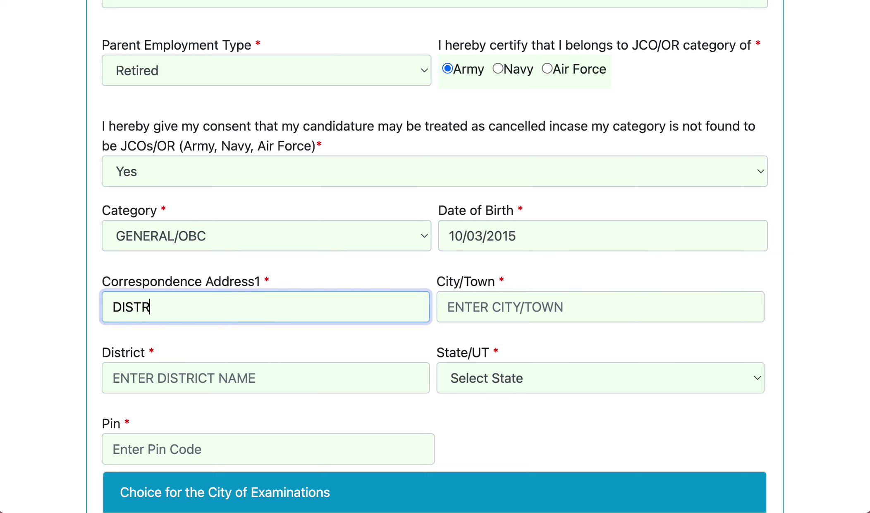
text(ICT BAGHPAT)
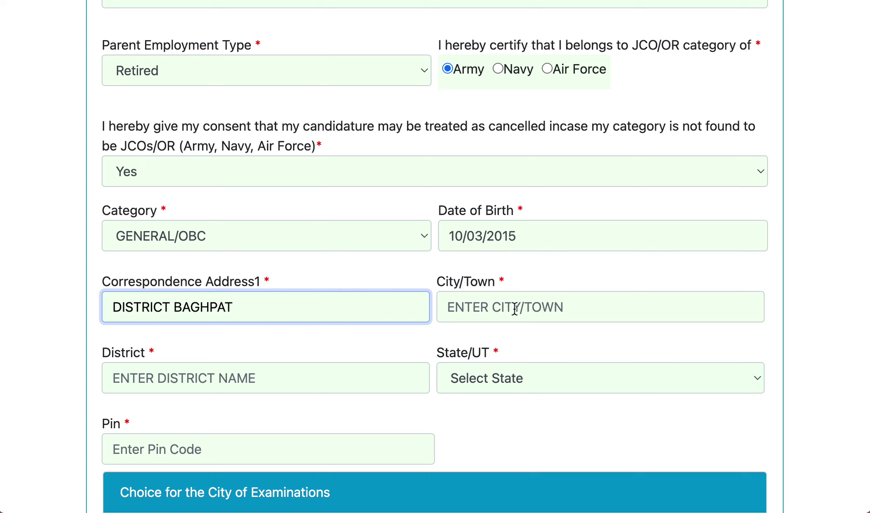
click(497, 308)
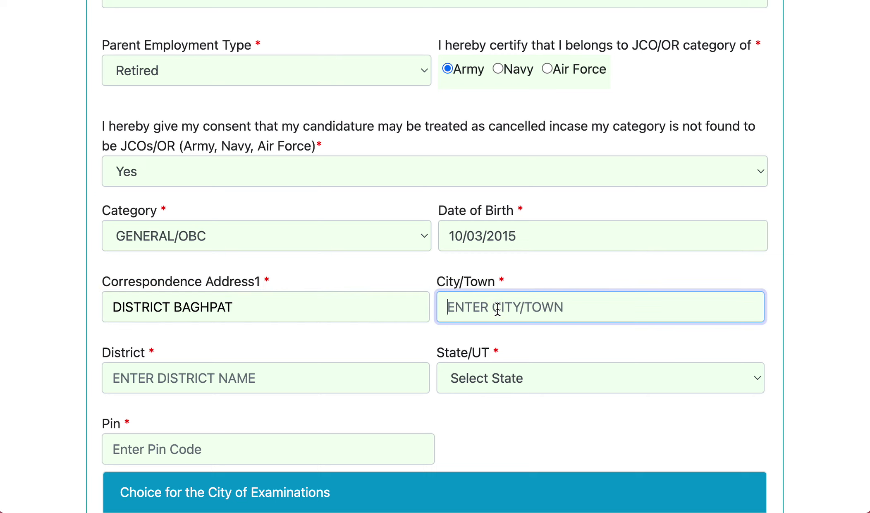
text(BAH)
text(HPAT)
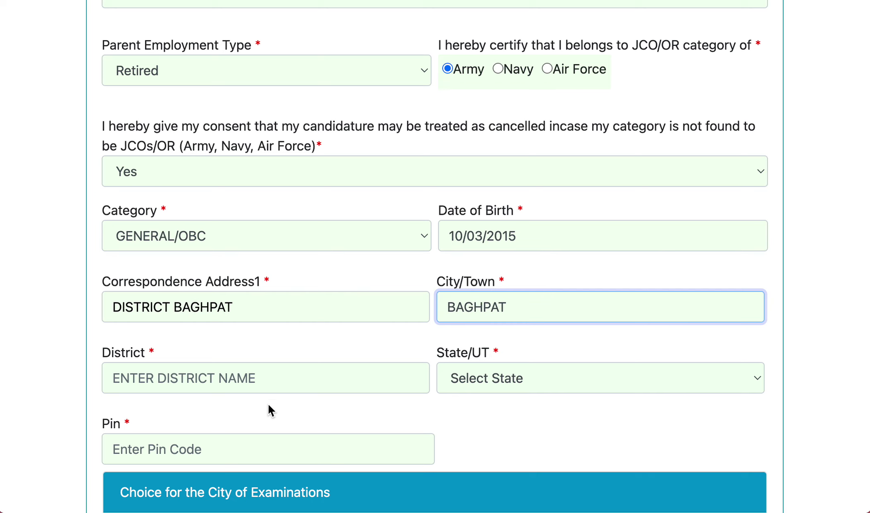
scroll(269, 404, down, 1)
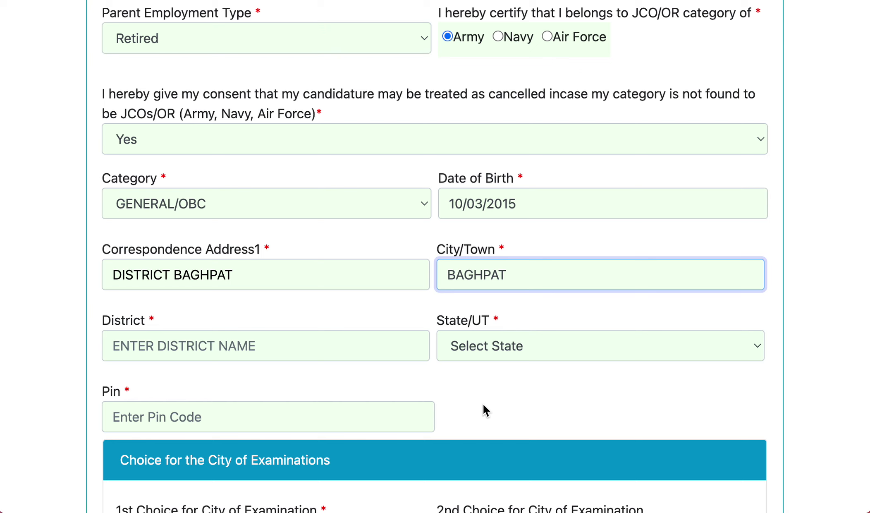
scroll(483, 404, down, 8)
scroll(342, 340, up, 2)
scroll(342, 339, up, 3)
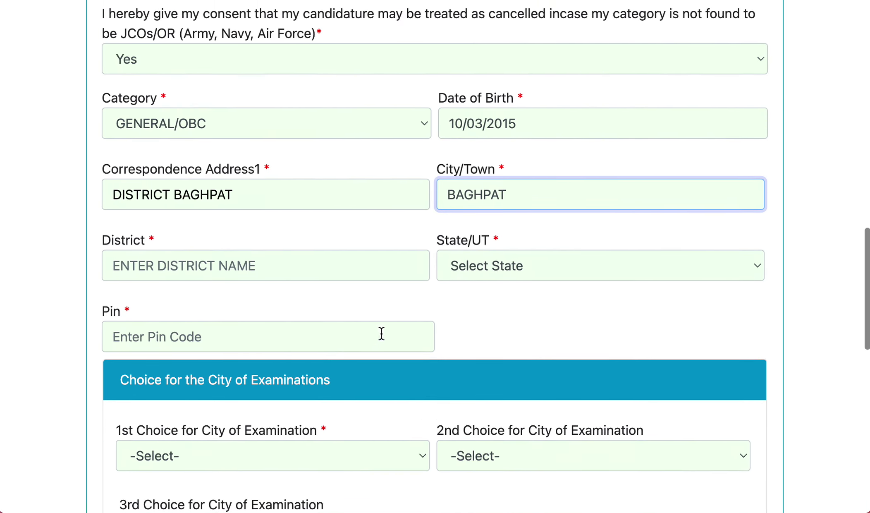
click(217, 308)
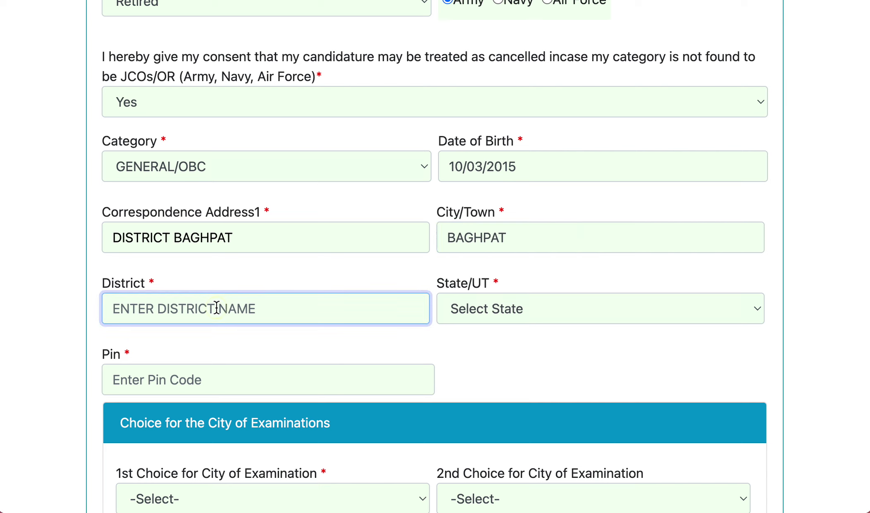
text(BAGHPAT)
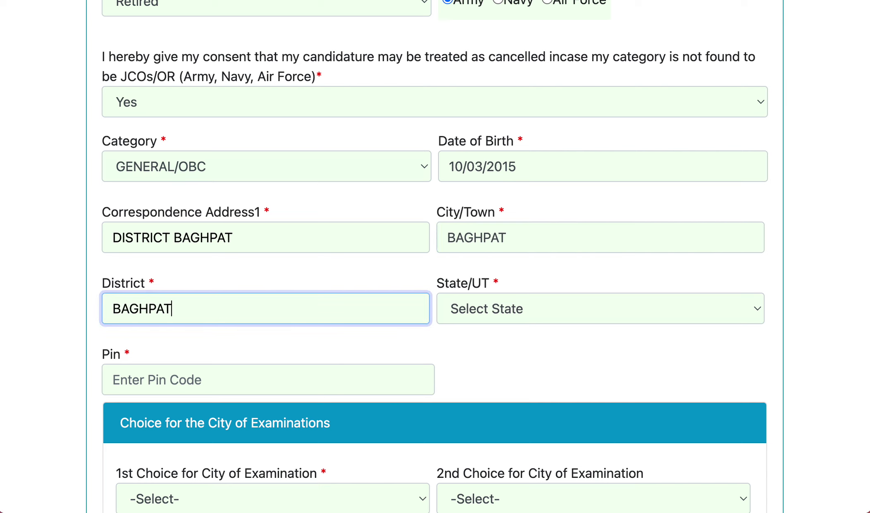
- Choose UTTAR PRADESH as the state and enter the pin code
click(543, 316)
scroll(555, 391, down, 5)
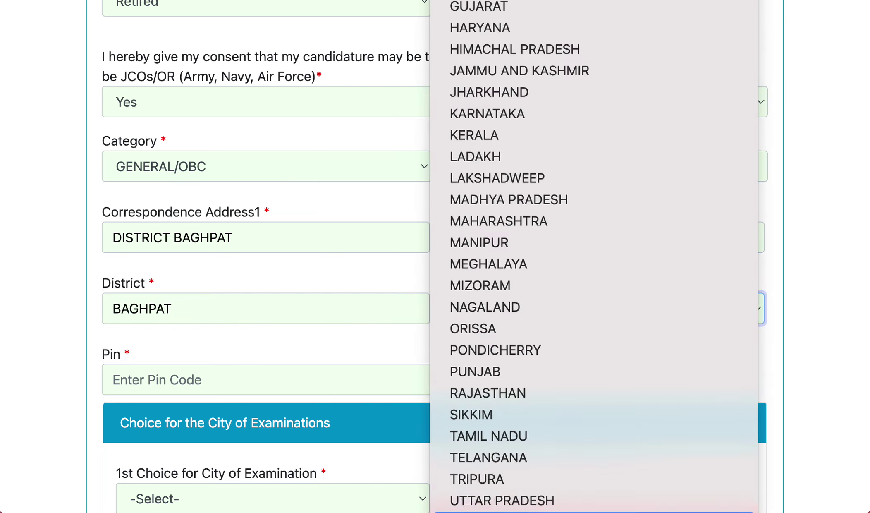
click(548, 502)
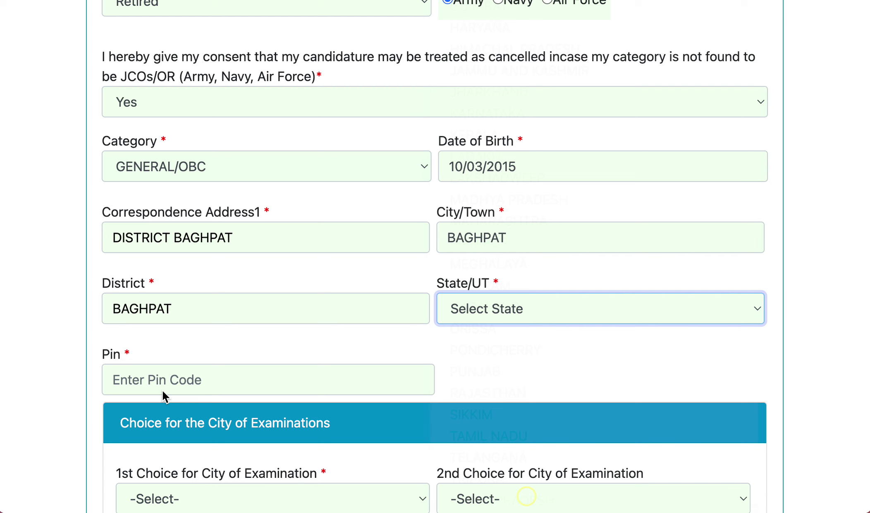
click(205, 384)
text(250617)
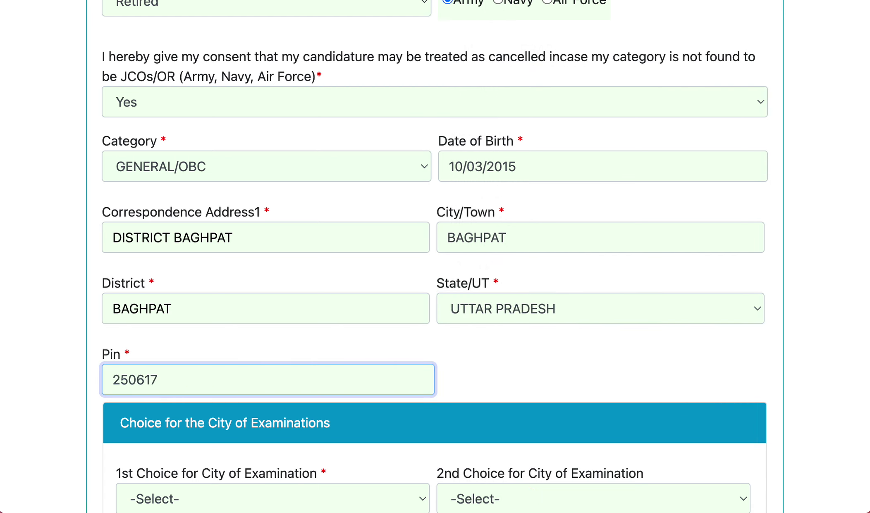
scroll(240, 381, down, 4)
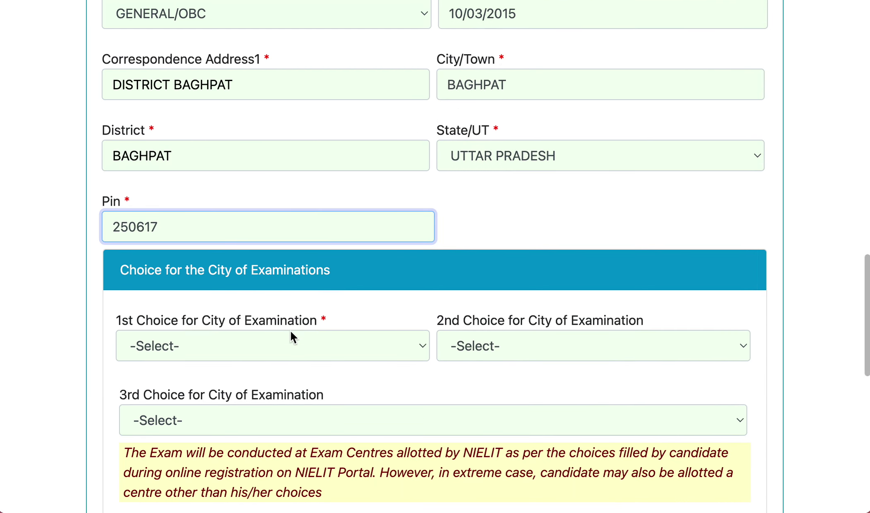
- Choose exam cities DELHI, AGRA and AJMER as first, second and third choices
click(295, 346)
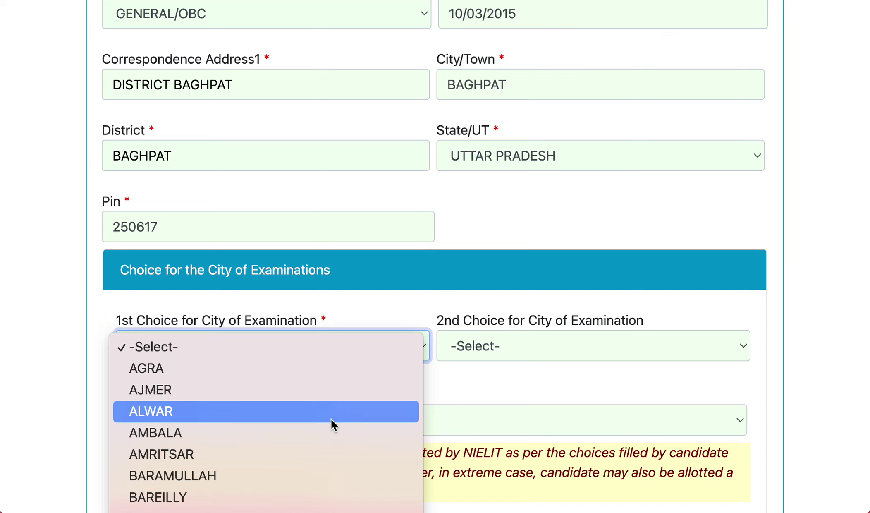
scroll(252, 403, down, 15)
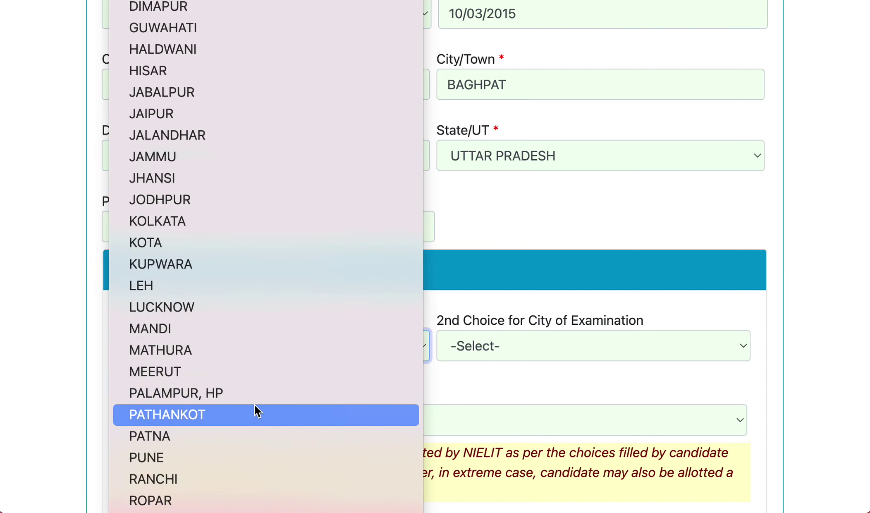
scroll(254, 404, up, 5)
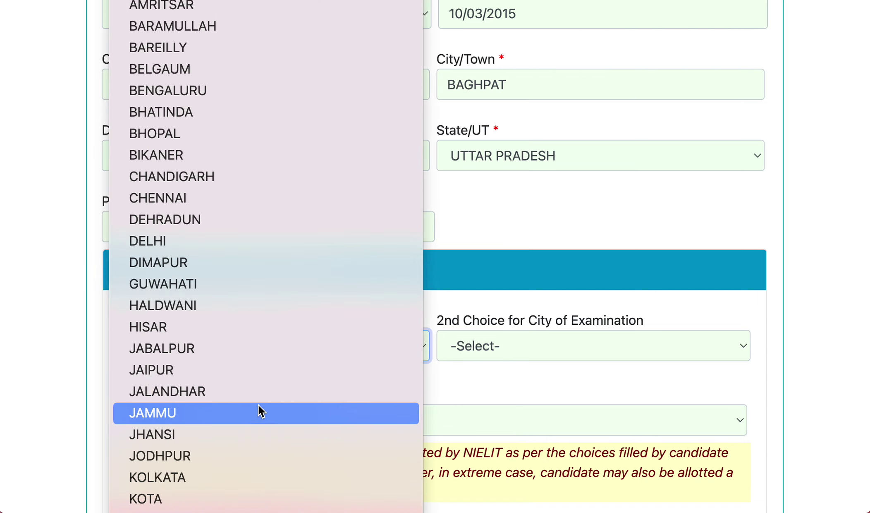
click(229, 243)
click(498, 349)
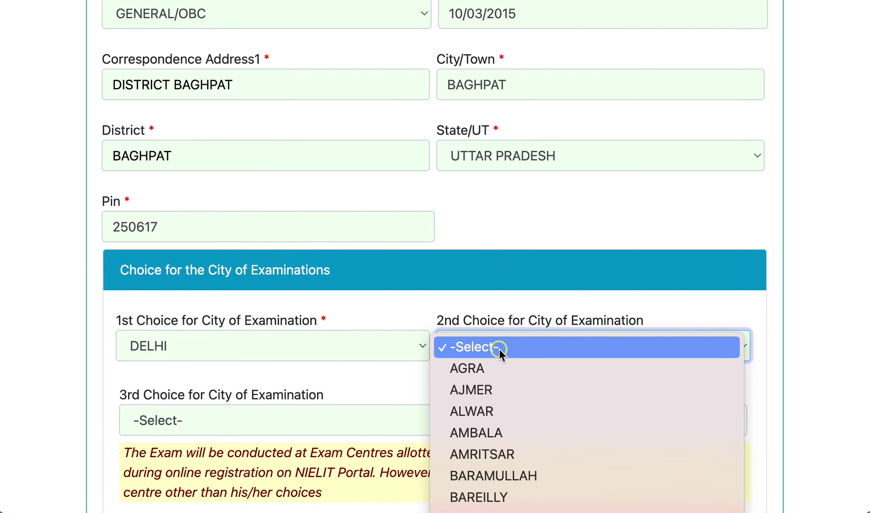
click(490, 369)
click(258, 421)
click(259, 464)
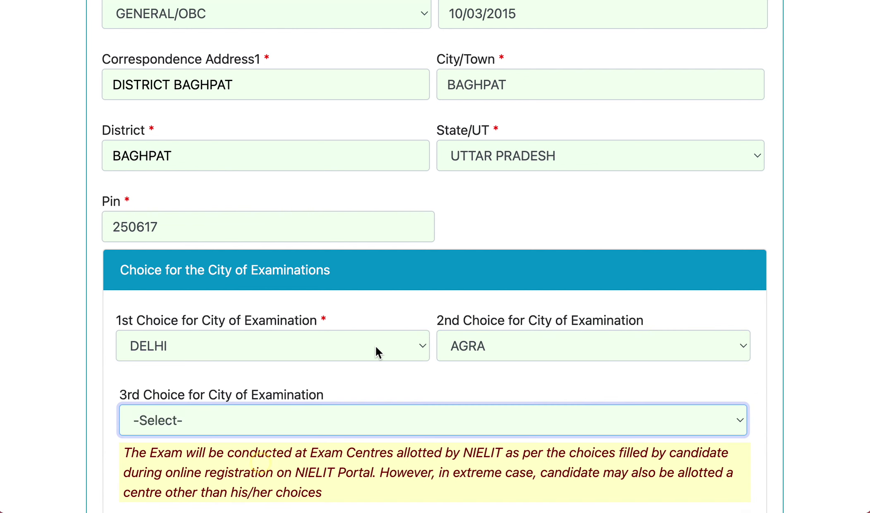
- Accept the declaration and submit the STEP-1 form with Save STEP-1 & Proceed
scroll(376, 346, down, 5)
scroll(453, 365, down, 3)
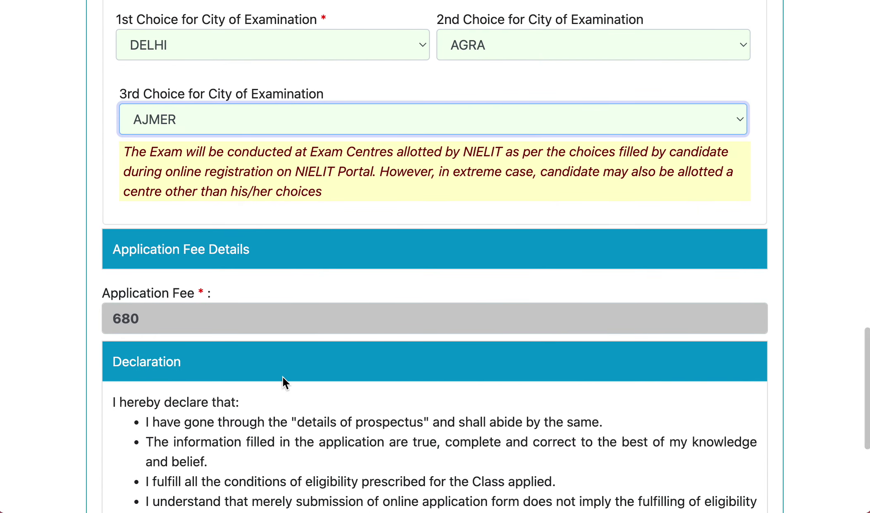
scroll(283, 377, down, 3)
scroll(282, 377, down, 5)
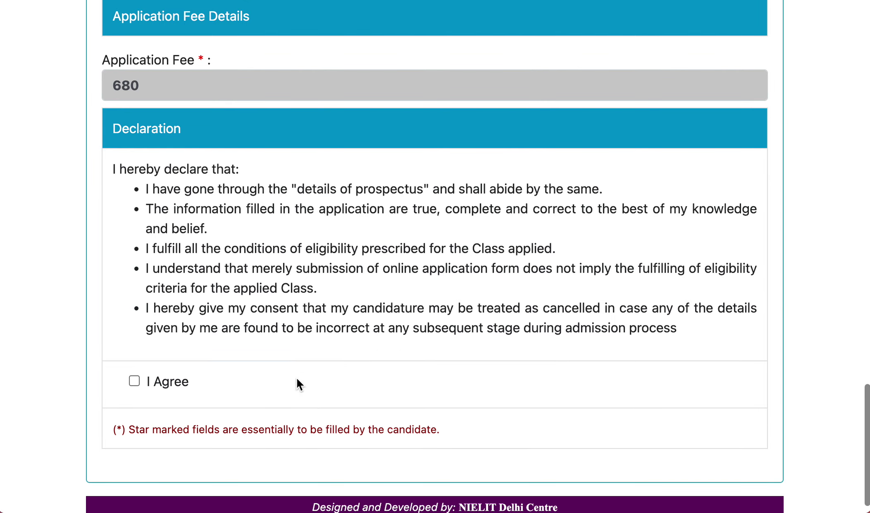
scroll(290, 386, up, 4)
scroll(301, 388, up, 7)
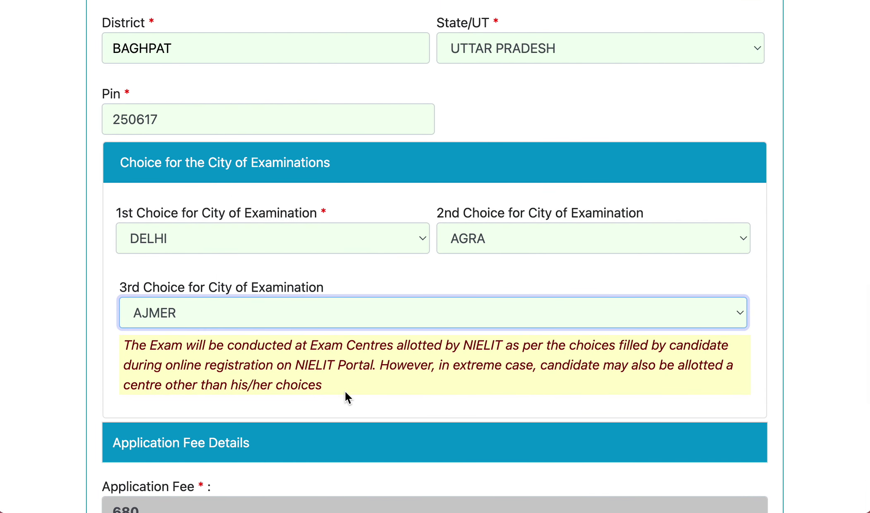
scroll(345, 392, down, 4)
scroll(345, 391, up, 5)
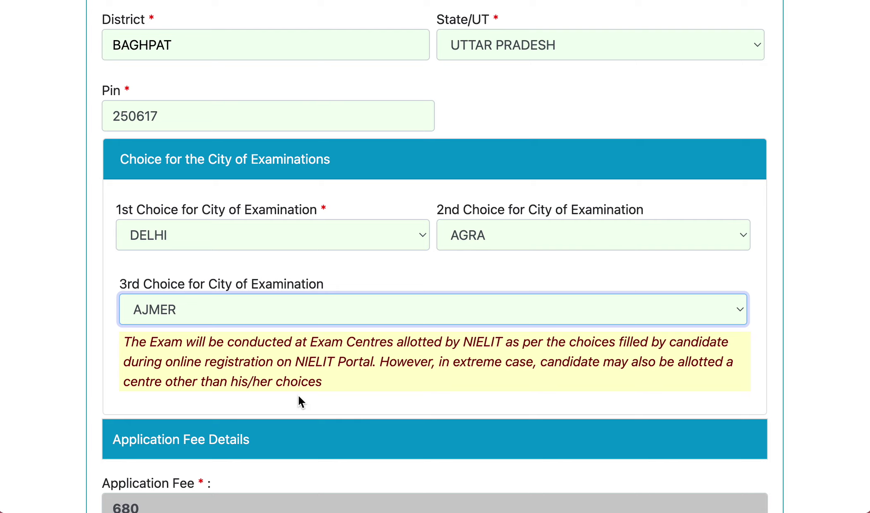
scroll(298, 395, down, 8)
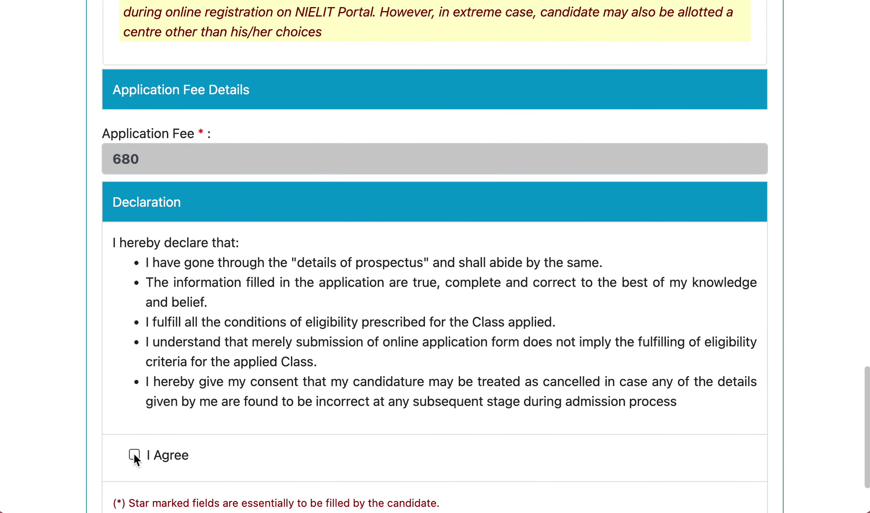
click(134, 454)
scroll(368, 435, down, 4)
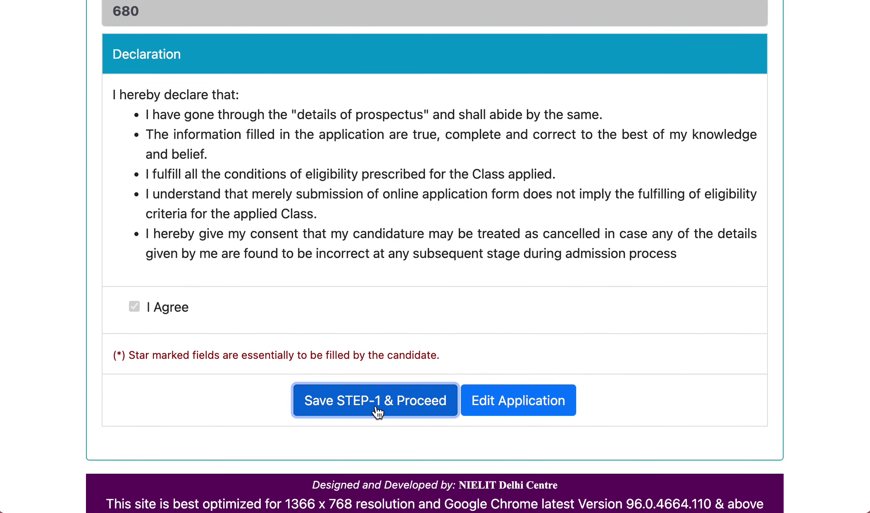
click(378, 409)
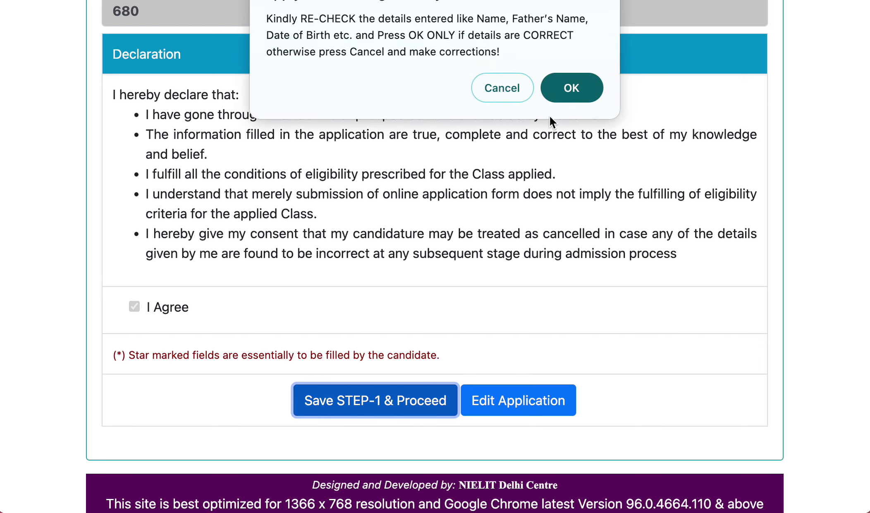
- Confirm the STEP-1 details and review the STEP-2 upload page
click(564, 88)
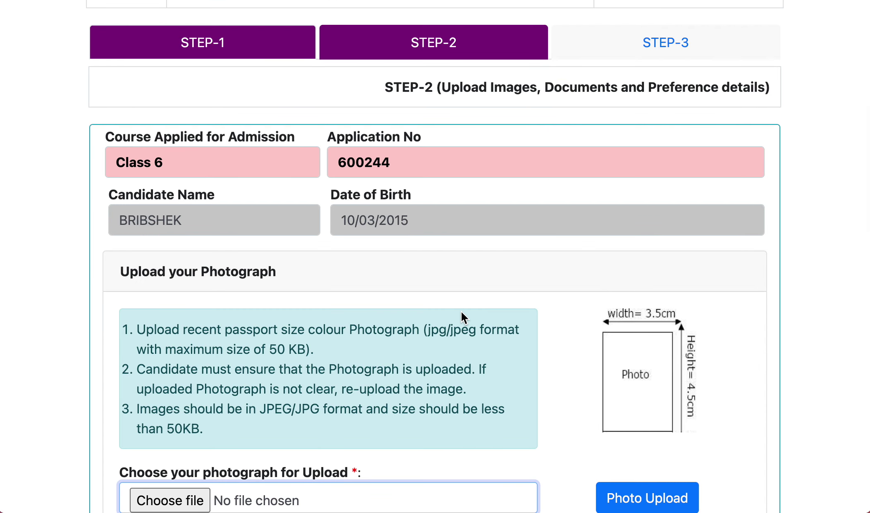
scroll(344, 343, down, 4)
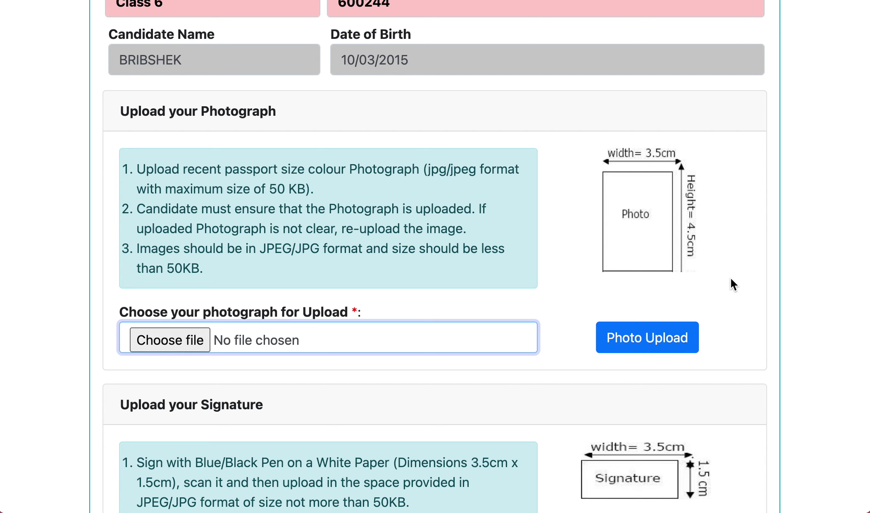
scroll(512, 386, down, 5)
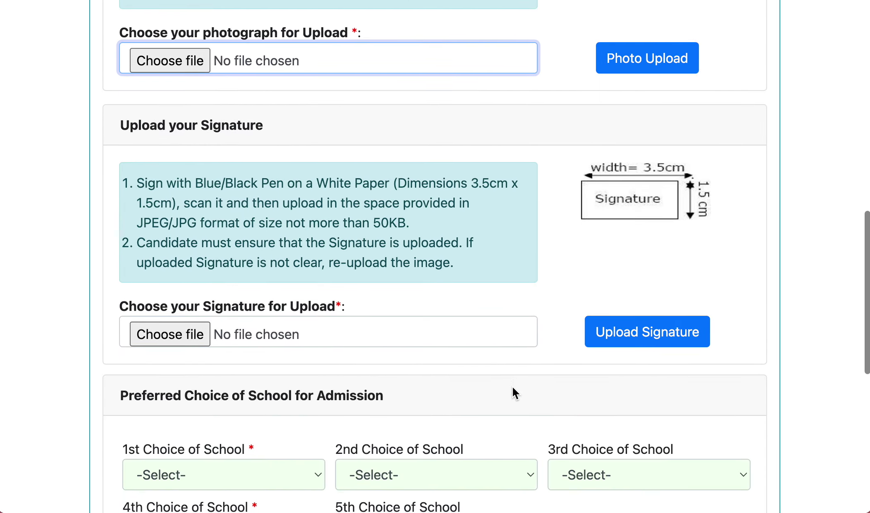
scroll(512, 393, up, 5)
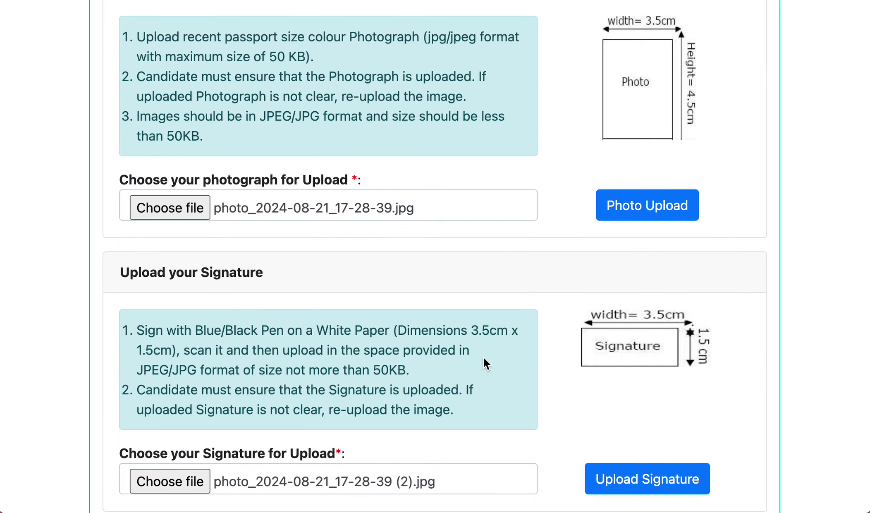
scroll(451, 362, up, 2)
scroll(417, 365, down, 3)
scroll(443, 360, down, 2)
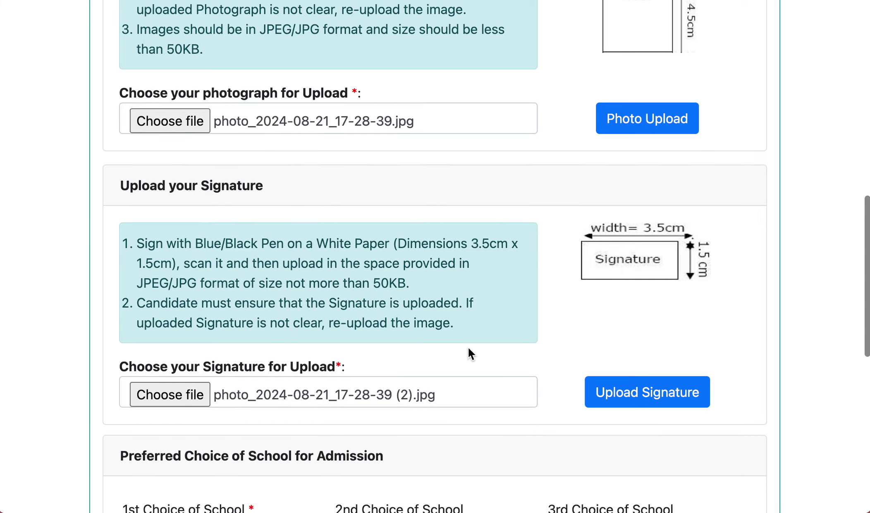
scroll(505, 340, up, 4)
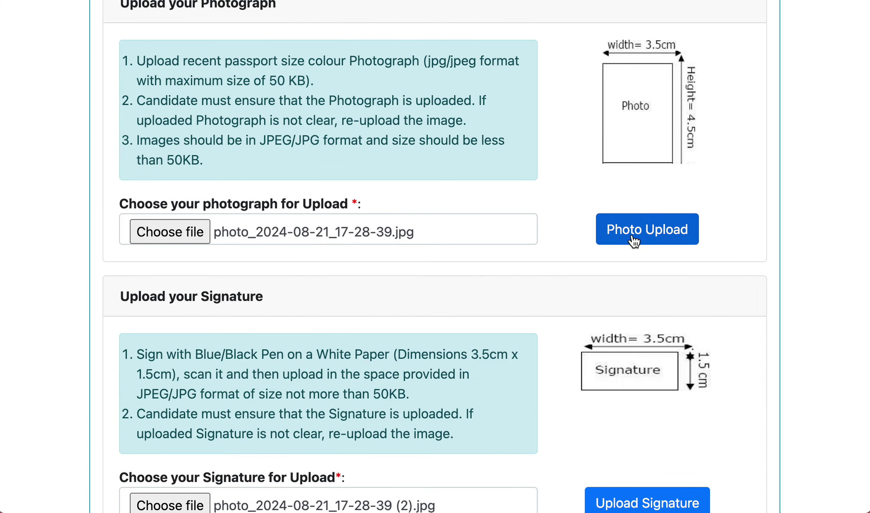
scroll(575, 283, down, 6)
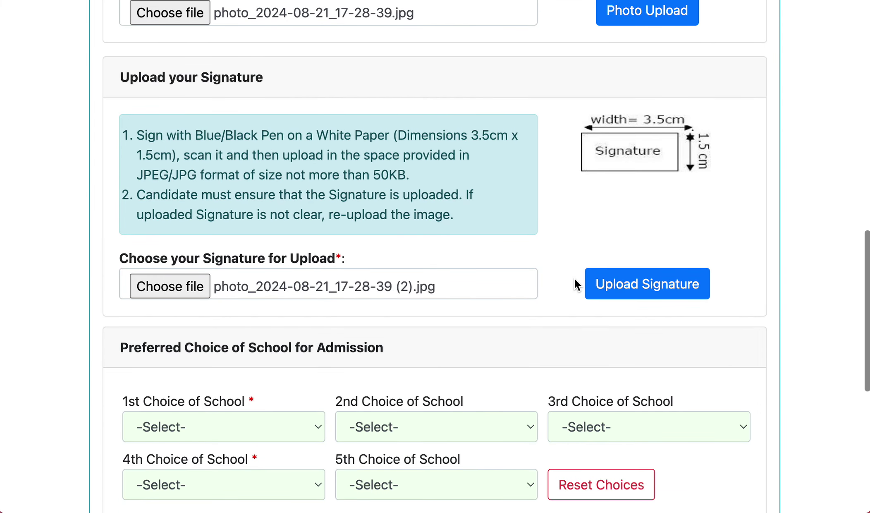
scroll(575, 284, up, 1)
scroll(574, 282, up, 1)
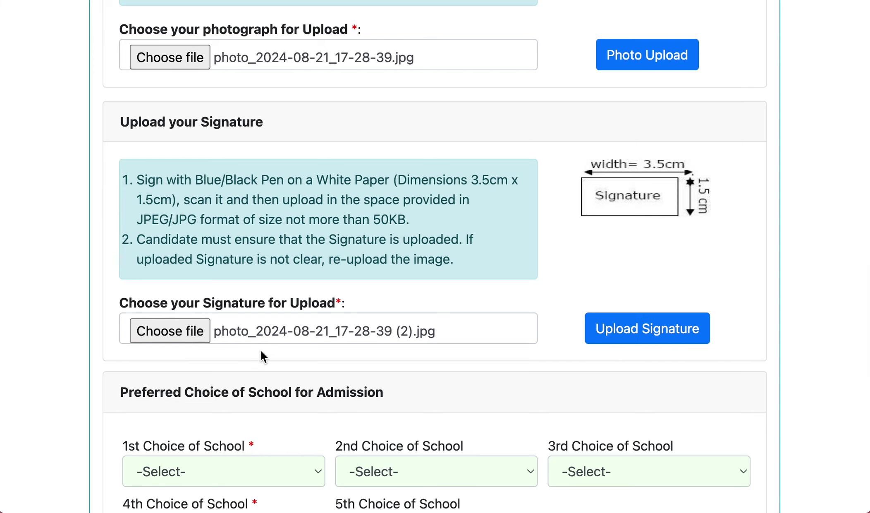
scroll(193, 344, up, 3)
scroll(175, 265, up, 2)
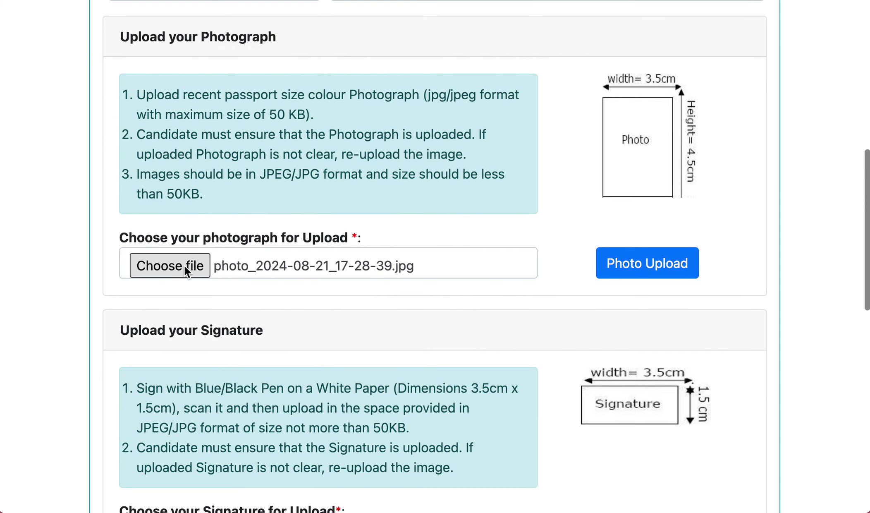
- Attach photo_2024-08-21_17-28-39.jpg as the candidate's photograph
click(184, 265)
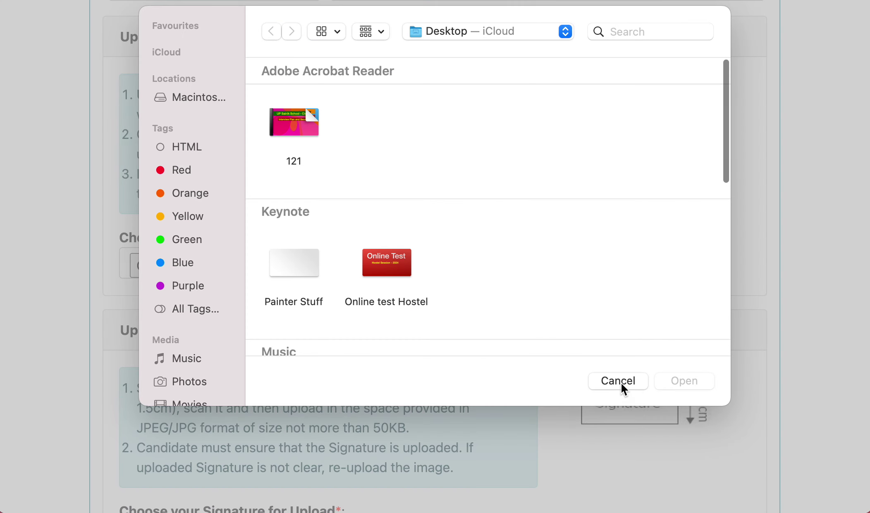
click(622, 385)
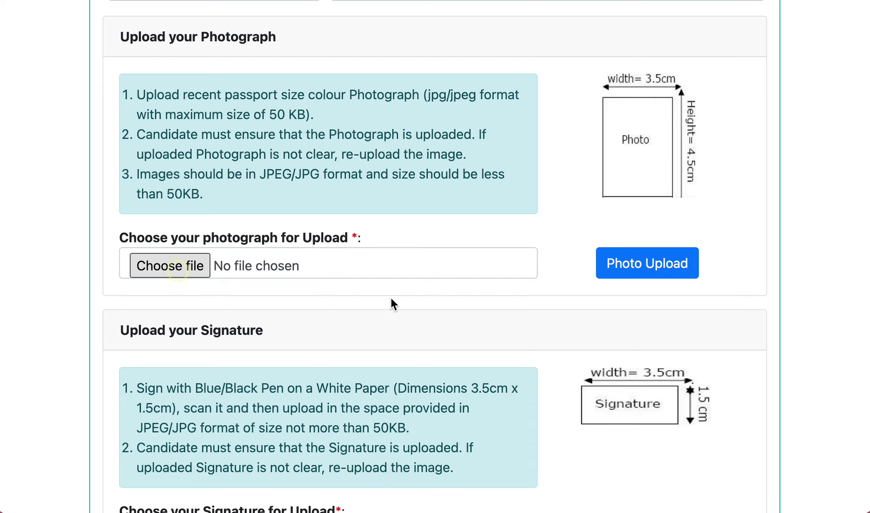
scroll(483, 331, down, 10)
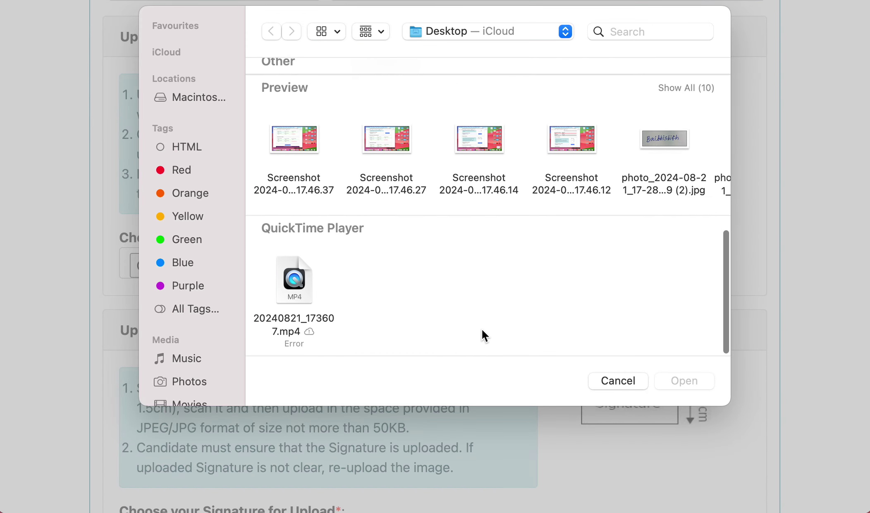
scroll(638, 161, right, 3)
click(652, 171)
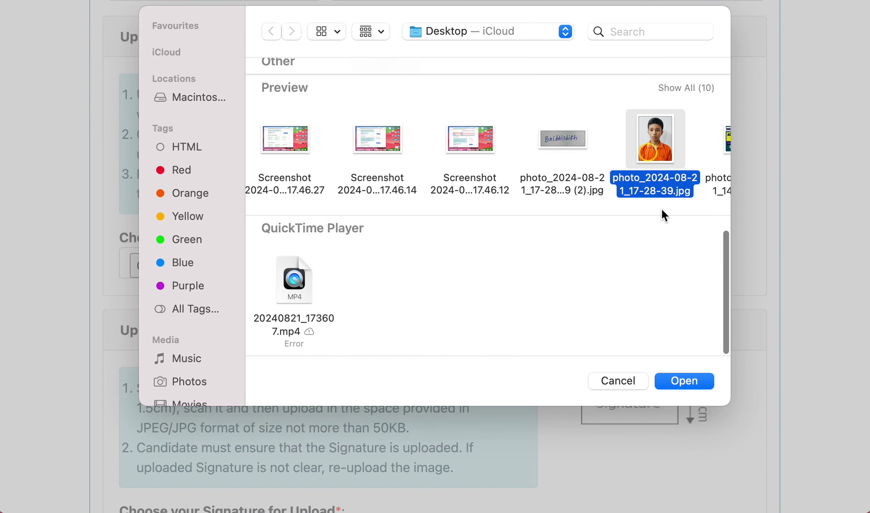
click(671, 378)
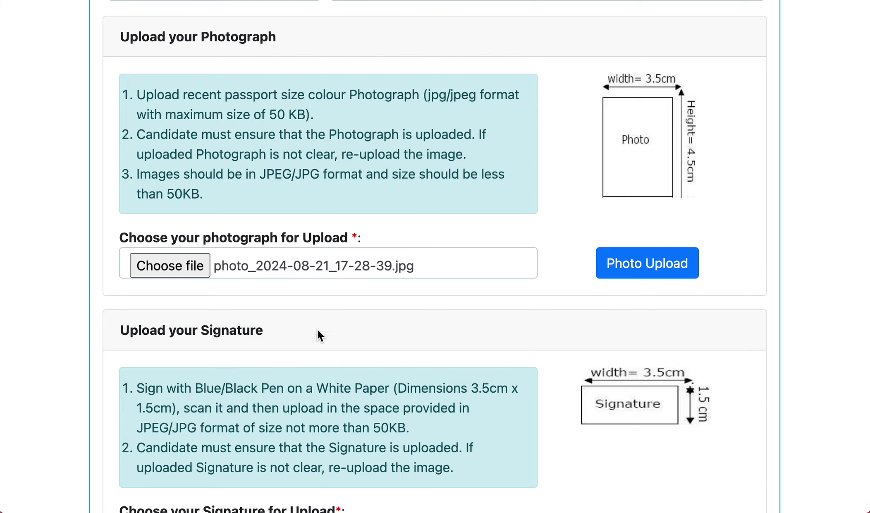
- Attach photo_2024-08-21_17-28-39 (2).jpg as the signature image
scroll(324, 329, down, 5)
click(174, 330)
scroll(624, 243, down, 10)
click(662, 167)
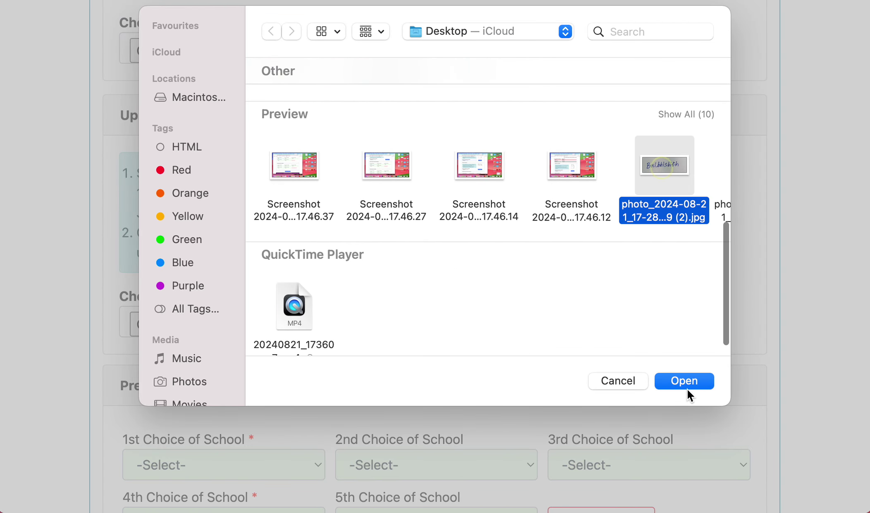
click(685, 381)
scroll(457, 387, down, 8)
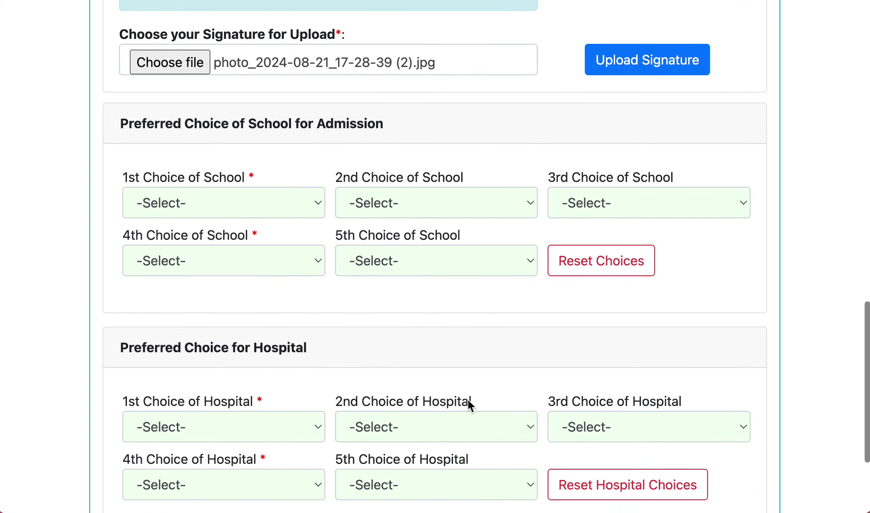
- Choose Chail, Belgaum, Bengaluru, Ajmer and Dholpur as the 1st to 5th school choices
scroll(268, 317, up, 4)
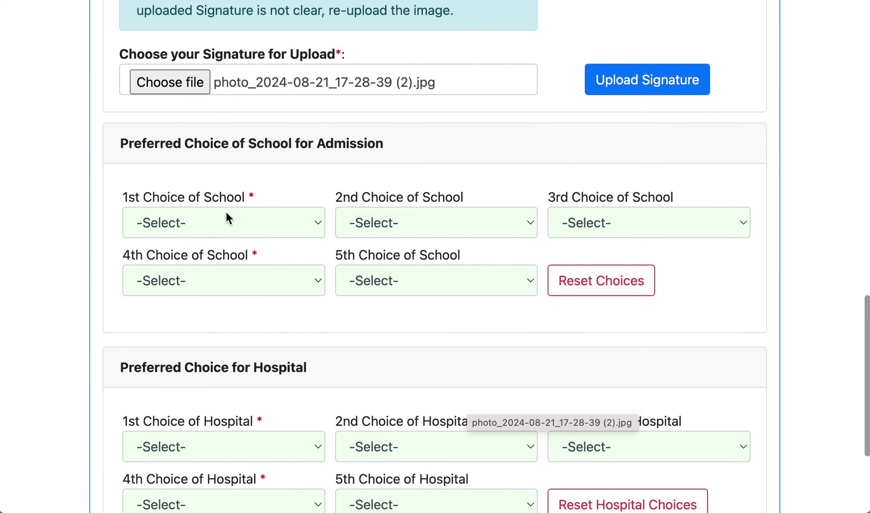
click(247, 222)
click(264, 244)
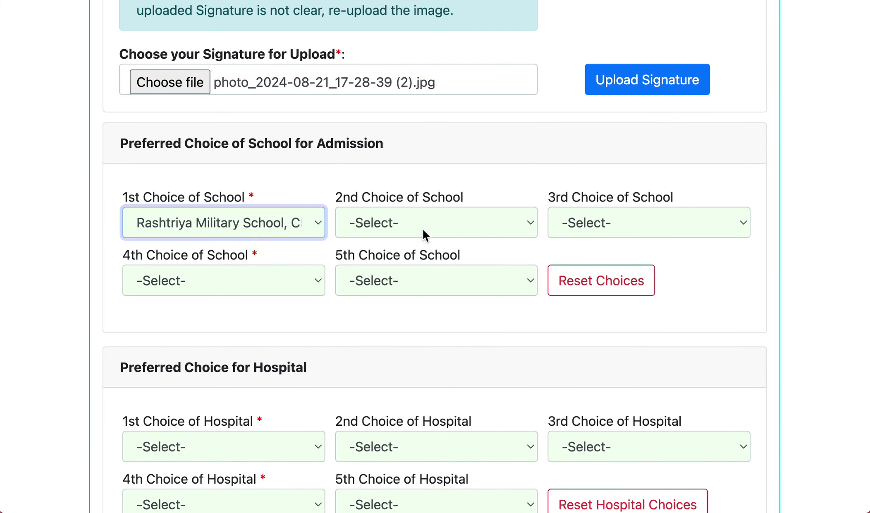
click(422, 233)
click(453, 264)
click(607, 231)
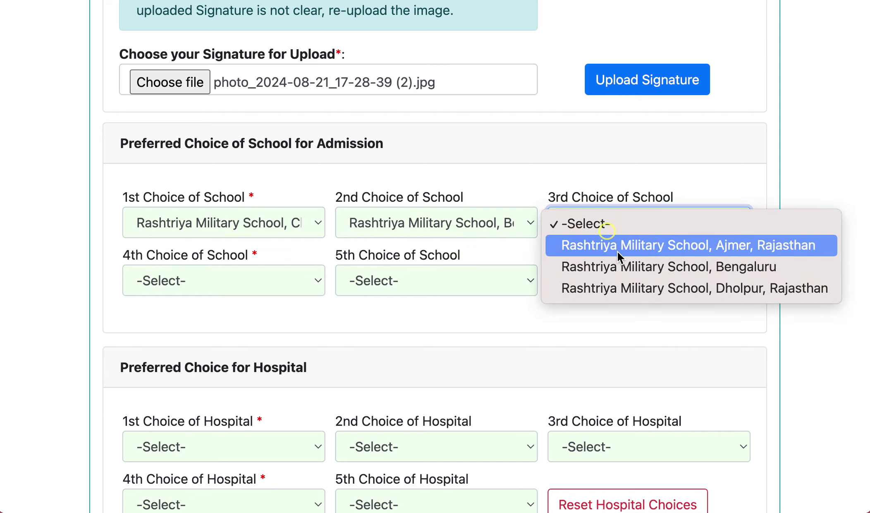
click(623, 266)
click(240, 281)
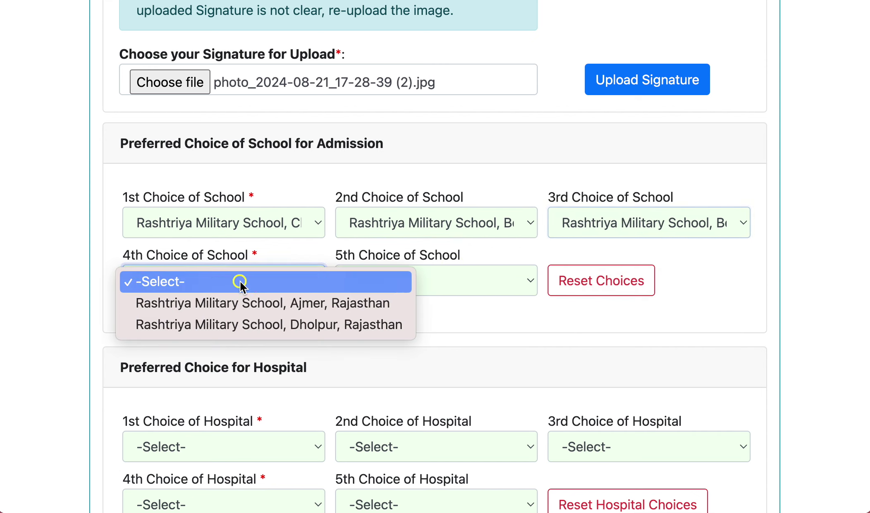
click(254, 304)
click(455, 285)
click(467, 304)
- Set hospital choices 1–5: Eastern Command Kolkata, Central Command Lucknow, Air Force Bengaluru, Northern Command Udhampur, Southern Command Pune
scroll(550, 342, down, 3)
scroll(344, 298, up, 1)
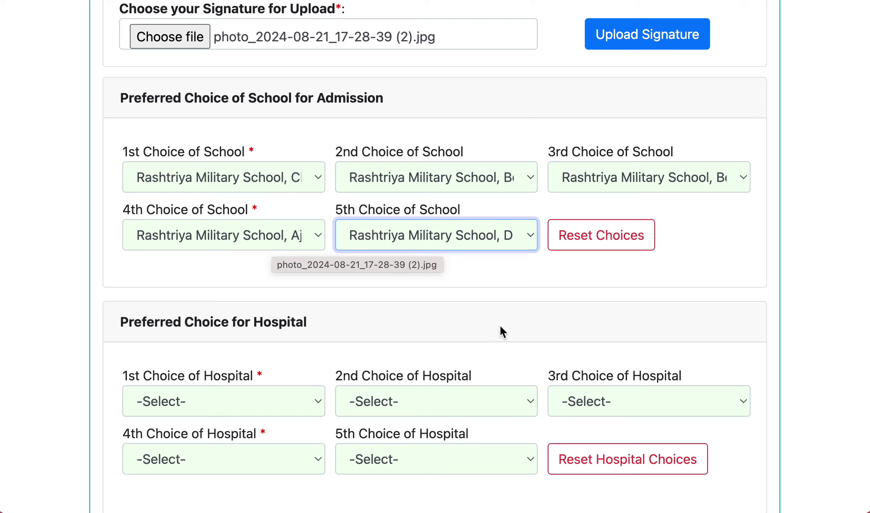
scroll(268, 296, down, 2)
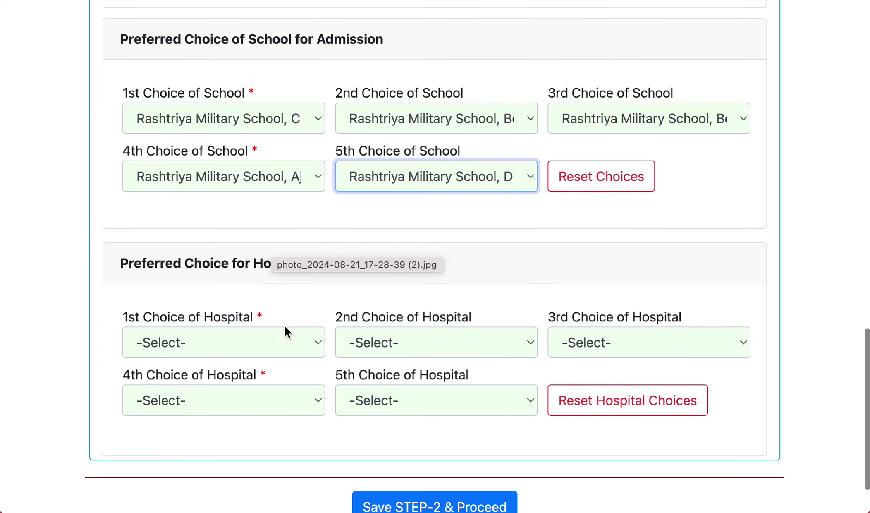
click(243, 345)
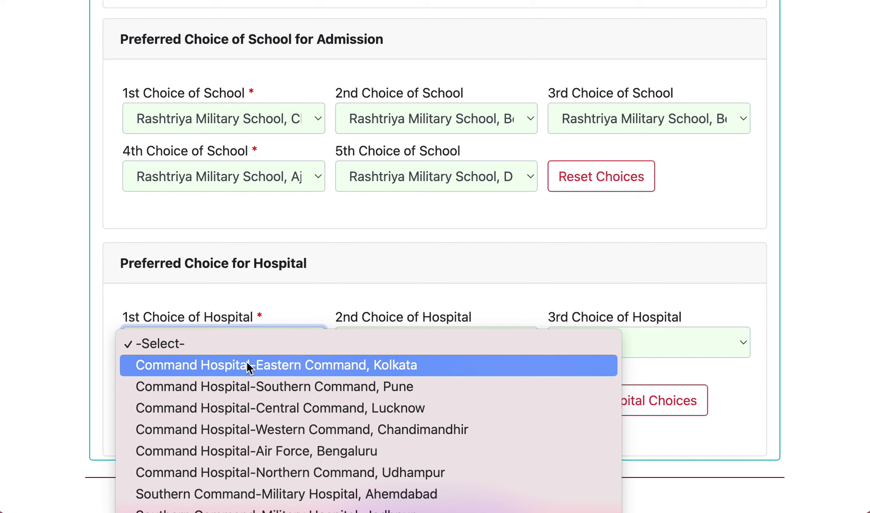
click(247, 362)
click(384, 348)
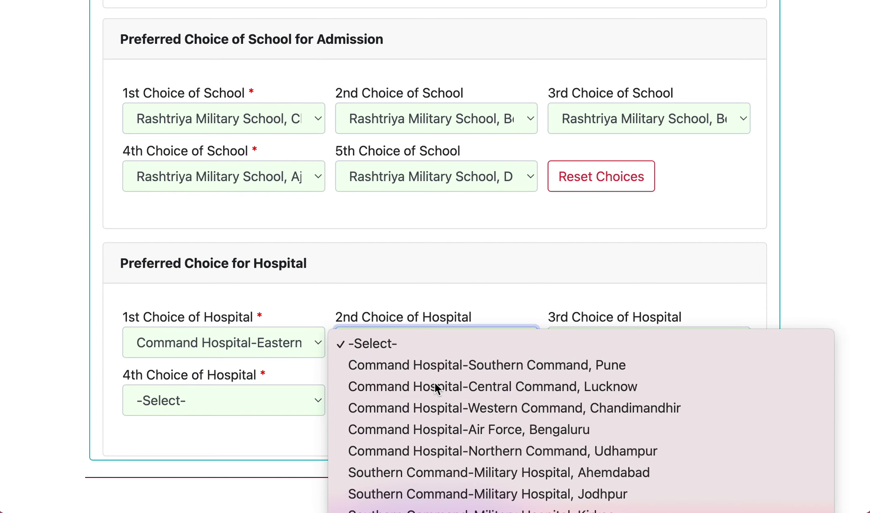
click(415, 385)
click(590, 351)
click(579, 412)
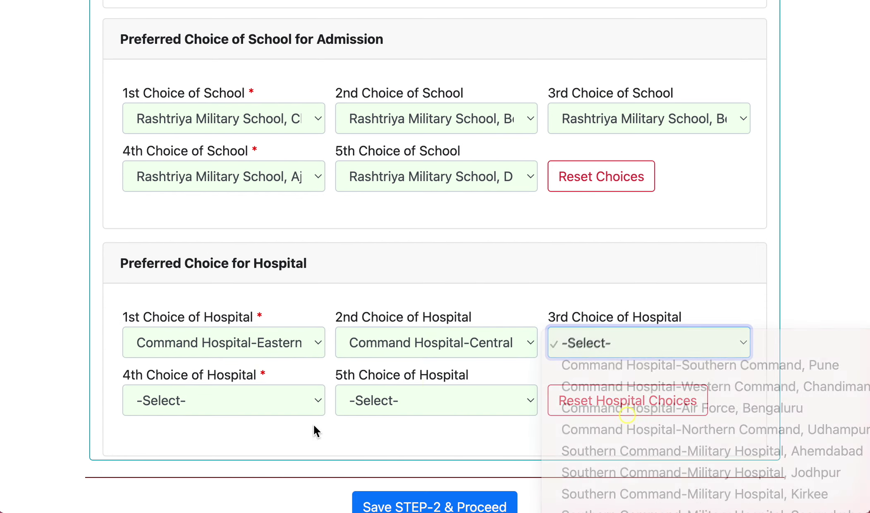
click(266, 402)
click(261, 466)
click(468, 400)
click(445, 429)
scroll(274, 439, down, 2)
scroll(383, 451, up, 5)
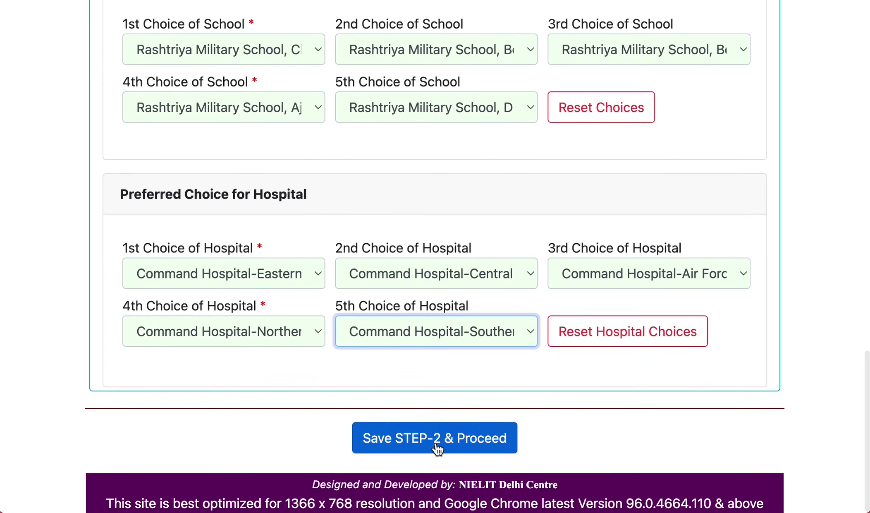
scroll(439, 448, up, 10)
scroll(393, 414, down, 15)
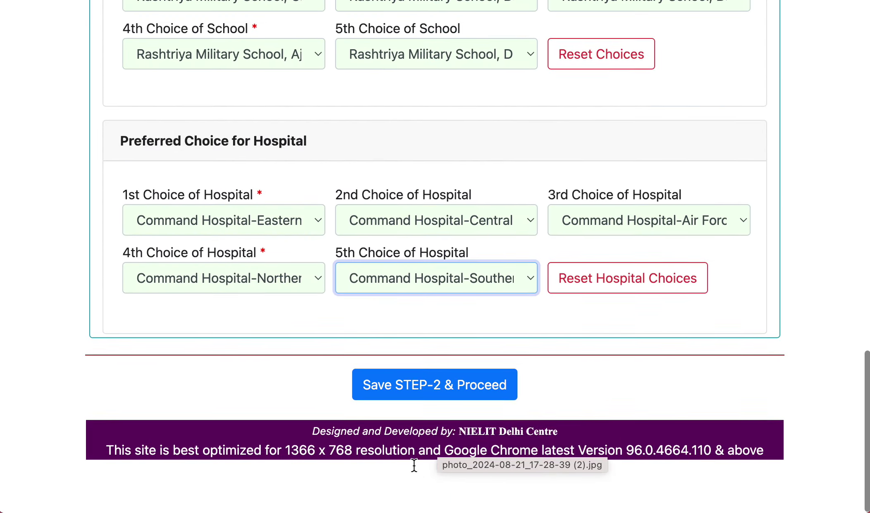
- Save STEP-2 and confirm, getting the 'You have not uploaded photo or sign!' warning with empty upload fields
click(412, 447)
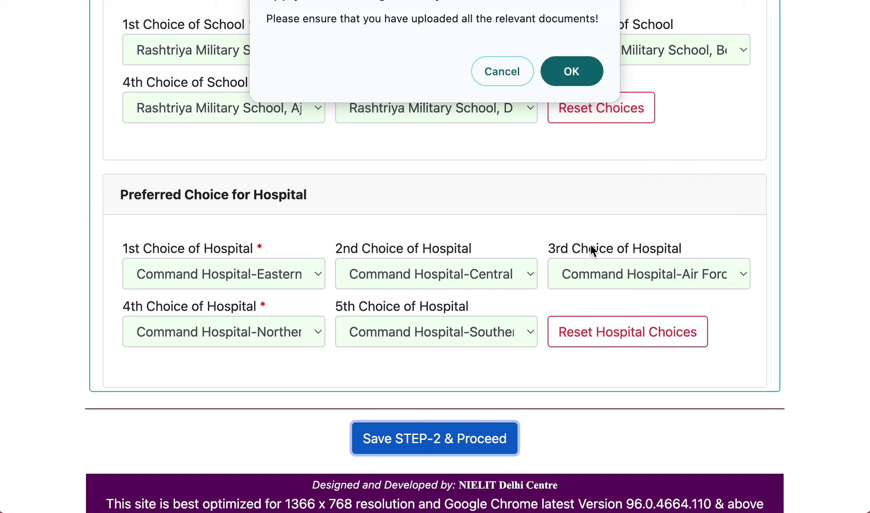
click(570, 77)
scroll(573, 284, down, 6)
scroll(573, 285, down, 9)
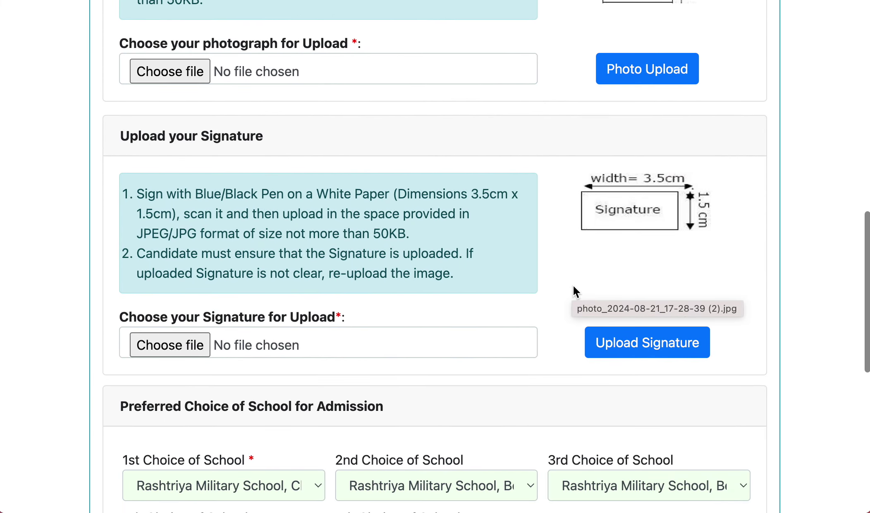
scroll(573, 286, down, 10)
scroll(574, 286, up, 11)
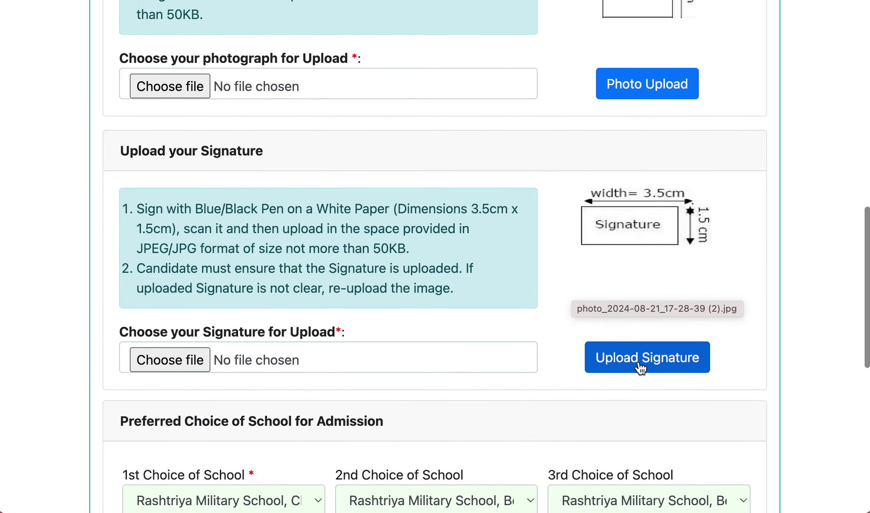
scroll(610, 357, up, 12)
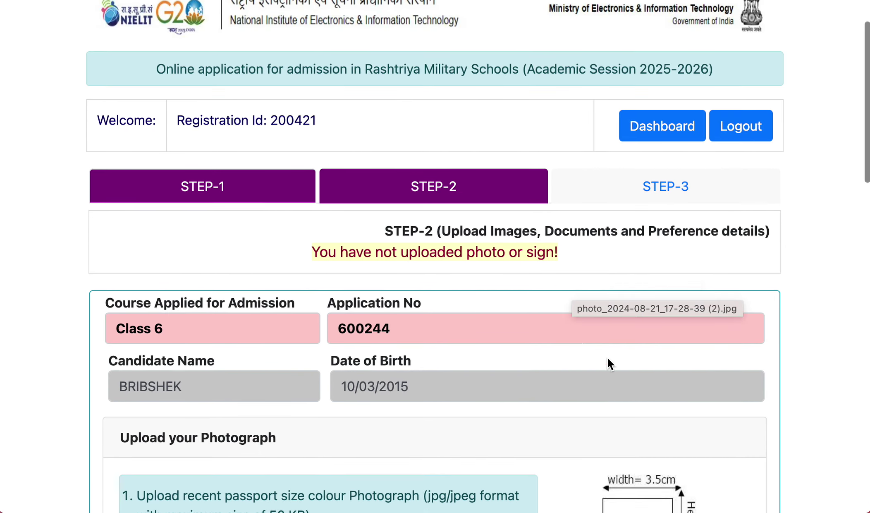
- Select photo_2024-08-21_17-28-39.jpg and upload it as the photograph, which fails with 'File size exceeded'
scroll(573, 356, down, 4)
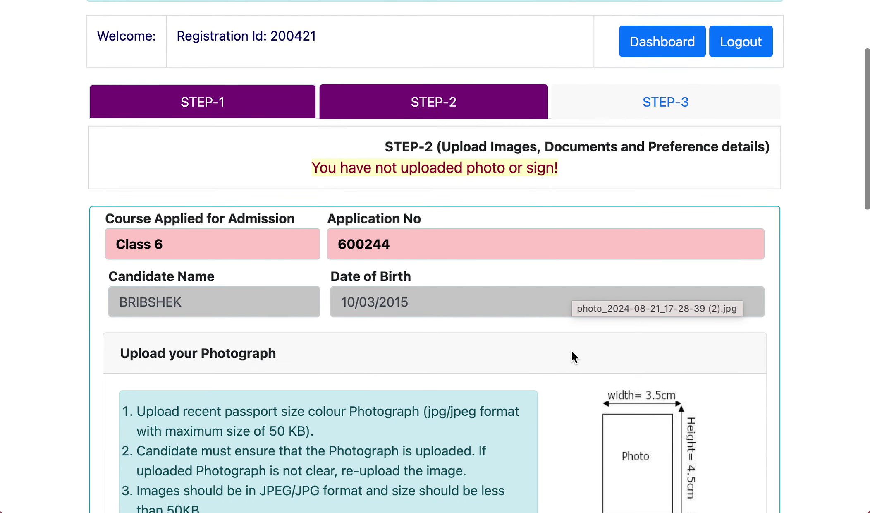
scroll(567, 354, down, 5)
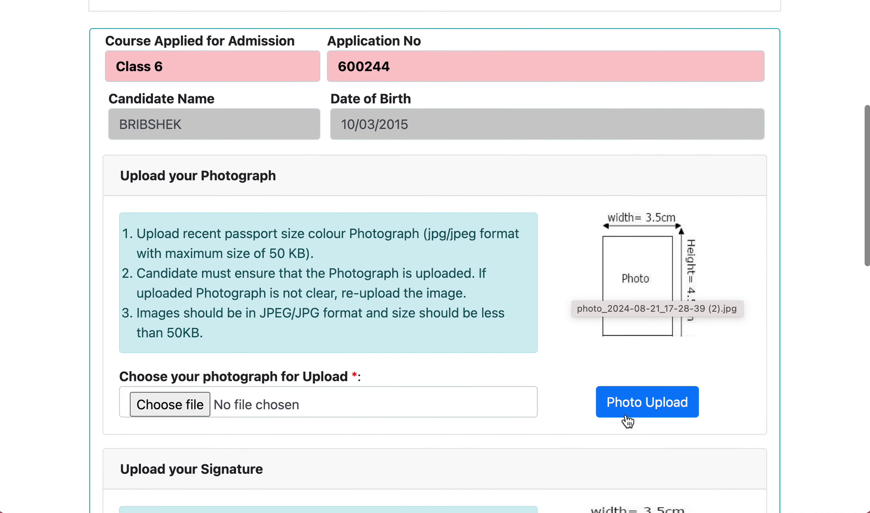
click(171, 407)
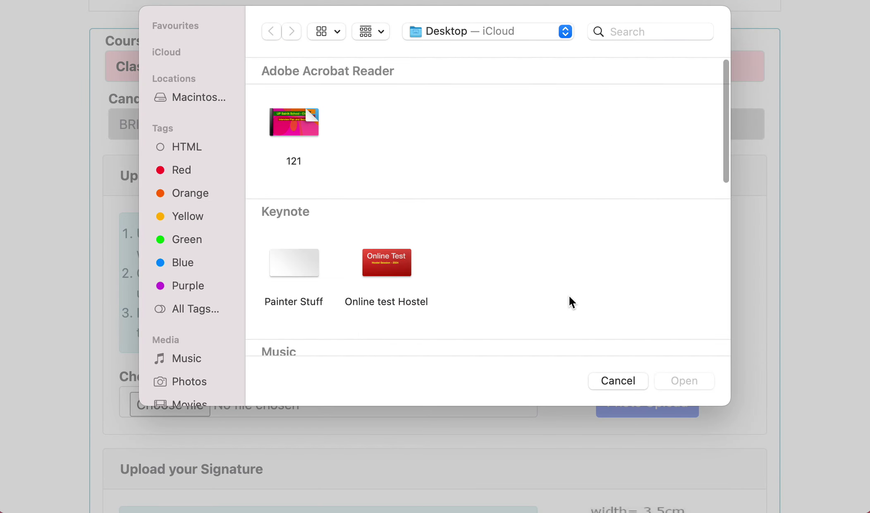
scroll(570, 295, down, 2)
scroll(645, 217, right, 3)
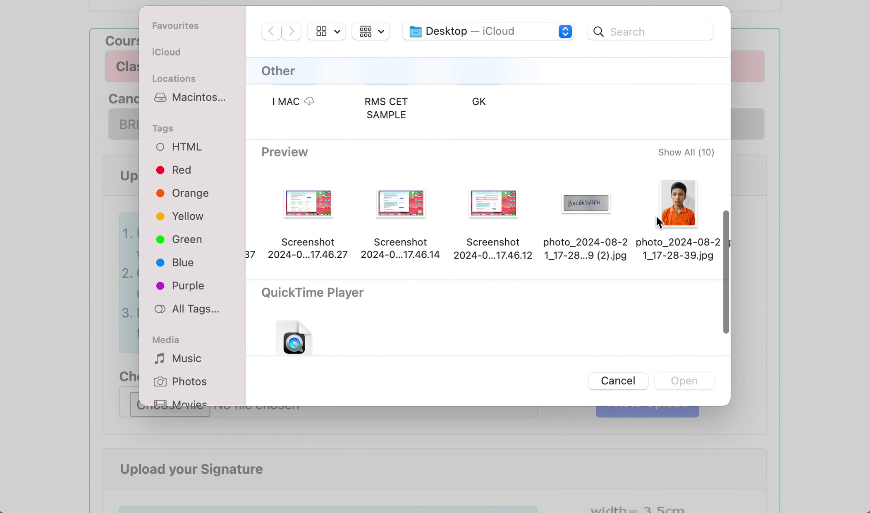
click(680, 220)
click(690, 379)
click(661, 405)
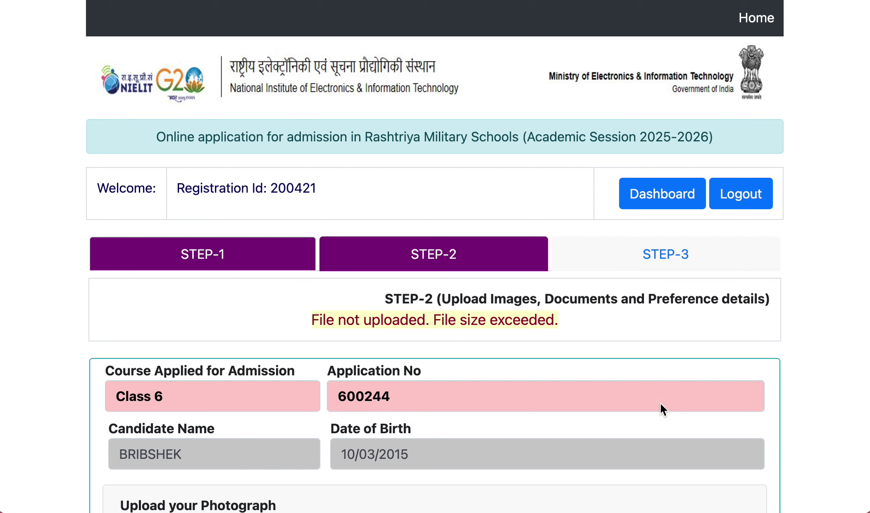
scroll(494, 359, down, 2)
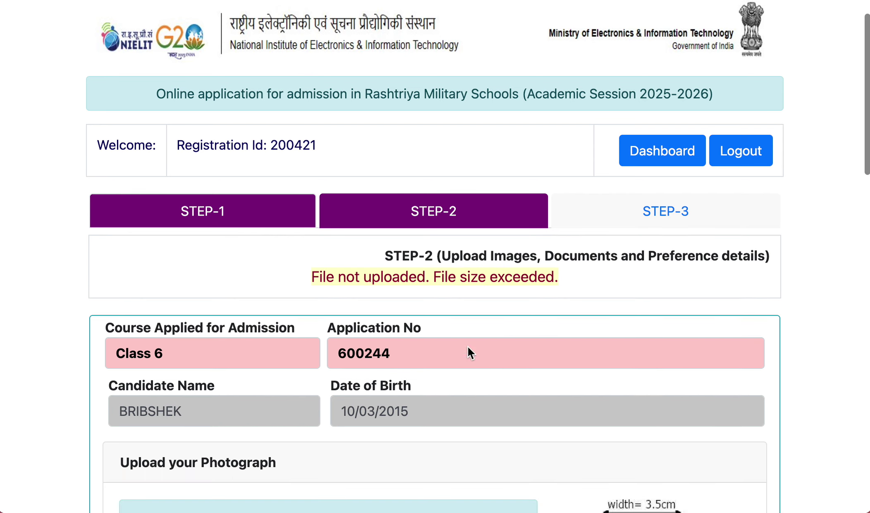
scroll(465, 295, down, 2)
scroll(465, 297, down, 10)
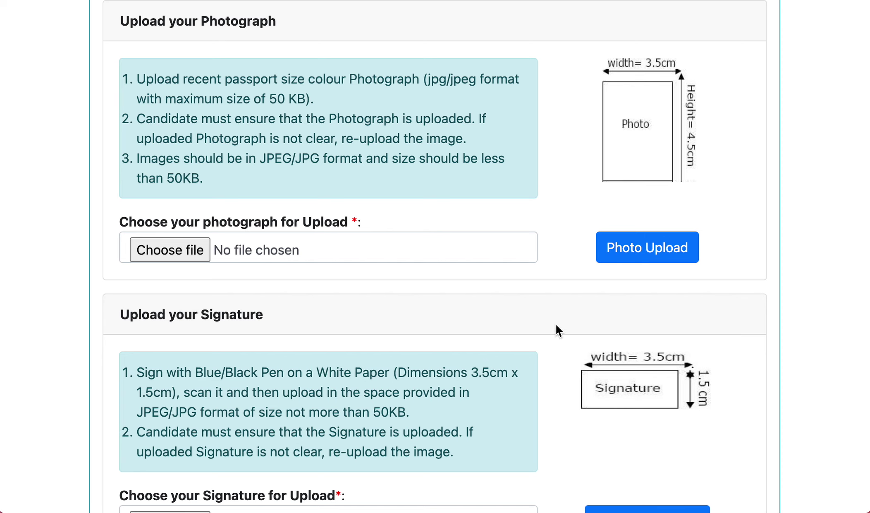
scroll(556, 324, down, 1)
scroll(530, 337, up, 2)
scroll(530, 337, down, 9)
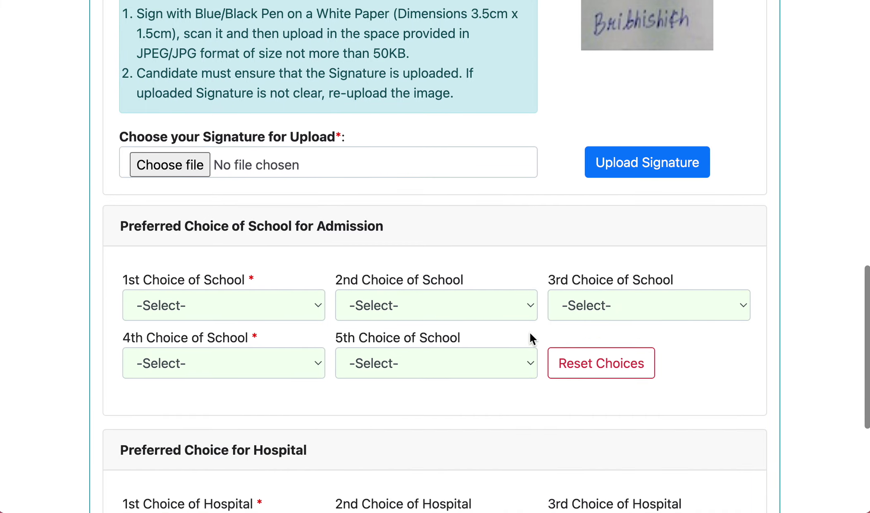
scroll(525, 333, down, 1)
- Choose Chail, Belgaum, Ajmer, Bengaluru and Dholpur as the 1st to 5th school choices
scroll(522, 334, up, 1)
click(228, 311)
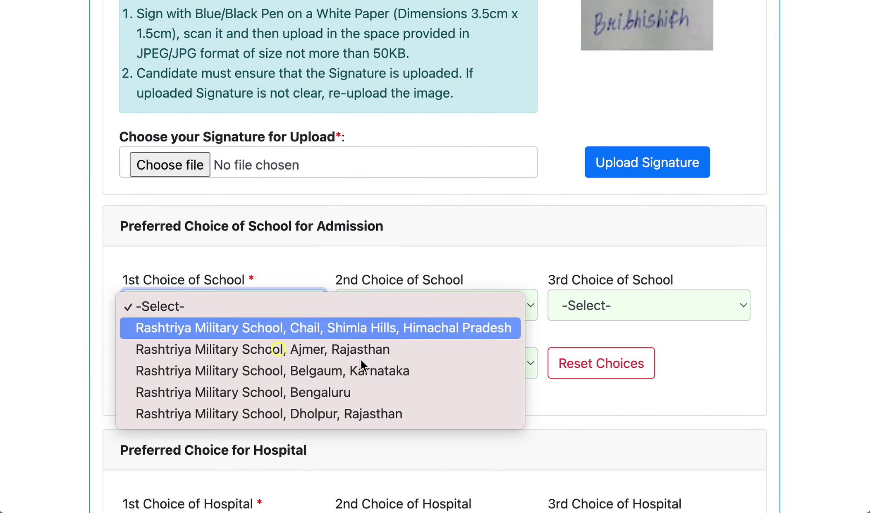
click(387, 328)
click(399, 314)
key(Escape)
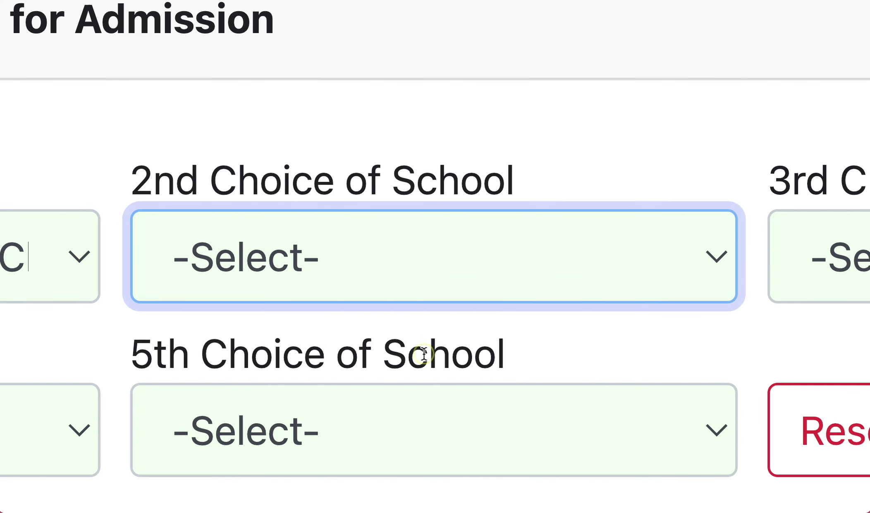
key(Down)
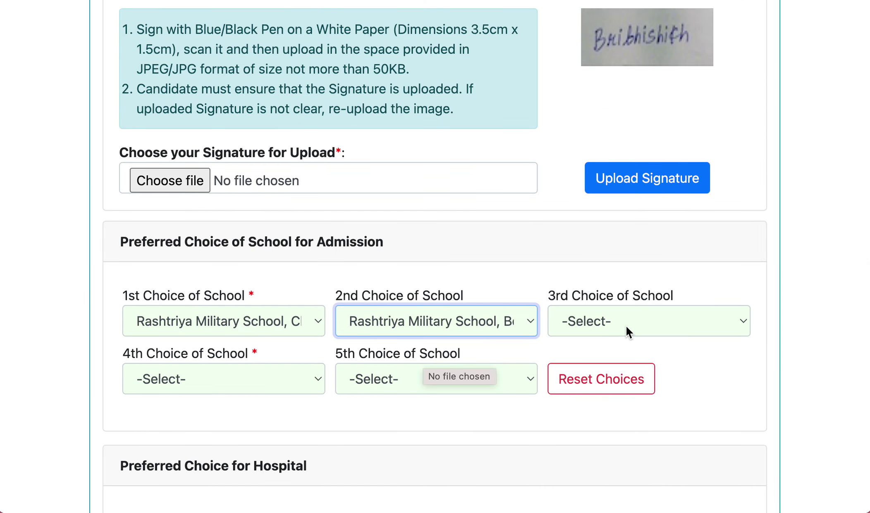
click(625, 325)
click(619, 347)
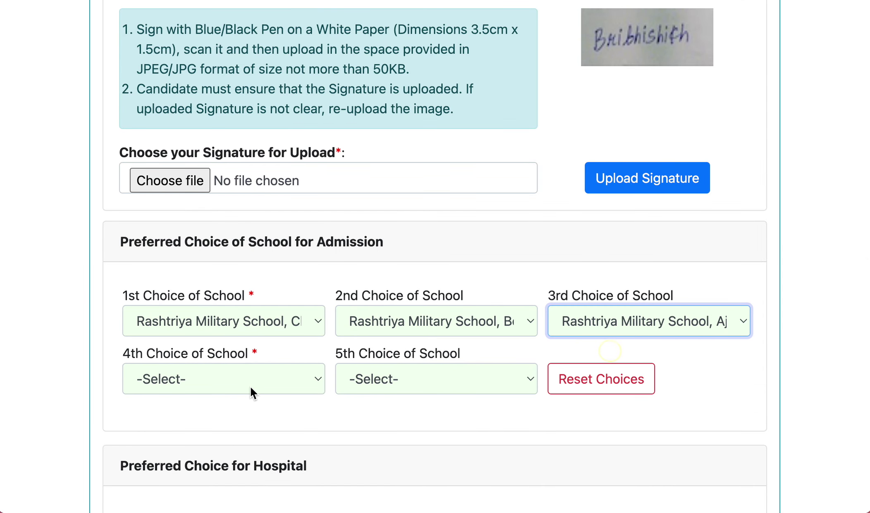
click(250, 386)
click(349, 395)
click(461, 384)
click(364, 404)
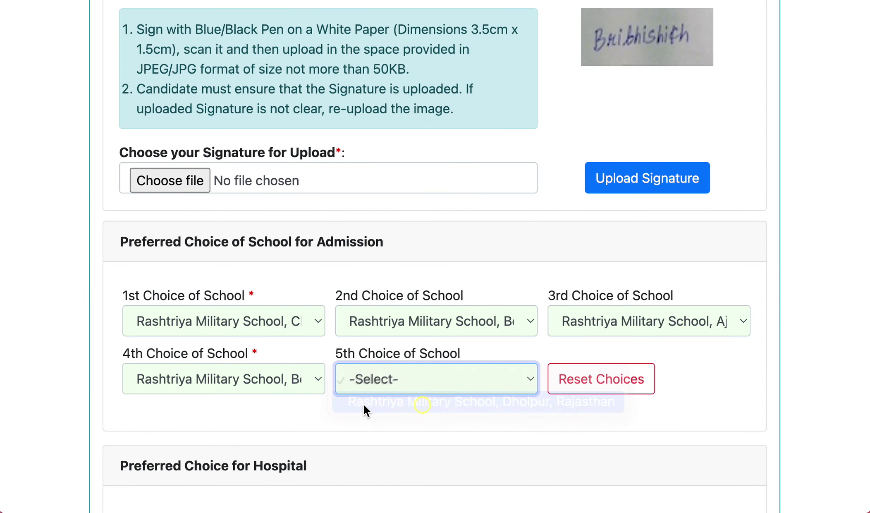
- Set hospital choices 1–5: Kolkata, Pune, Lucknow, Chandimandhir and Air Force Bengaluru Command Hospitals
scroll(363, 404, down, 4)
click(224, 290)
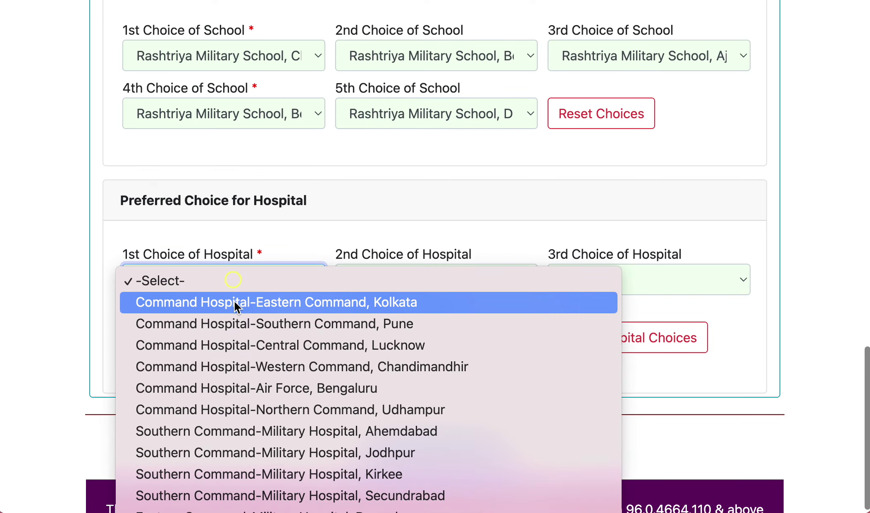
click(234, 300)
click(415, 282)
click(503, 303)
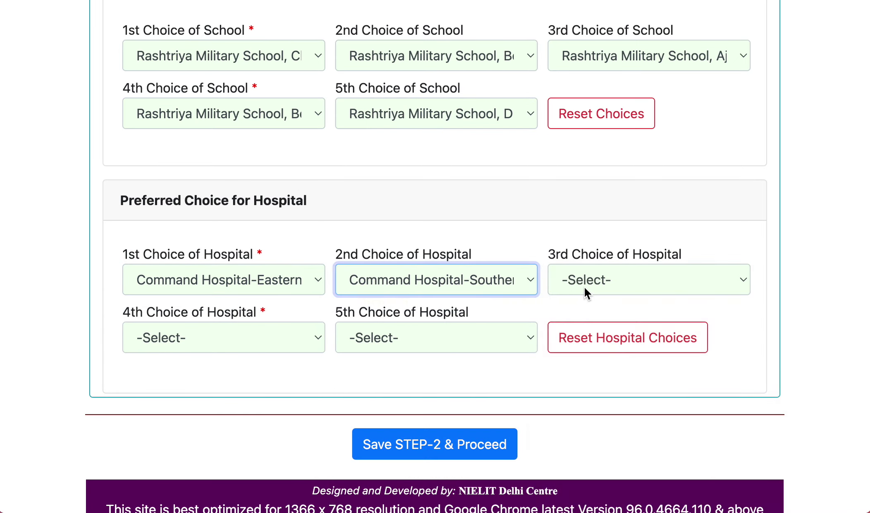
click(584, 285)
click(599, 301)
click(275, 338)
click(264, 356)
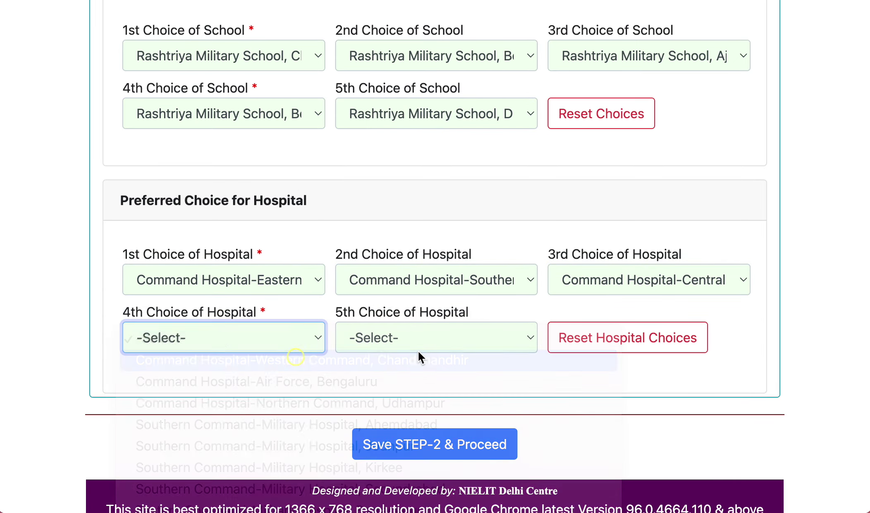
click(420, 349)
click(476, 364)
scroll(477, 368, down, 1)
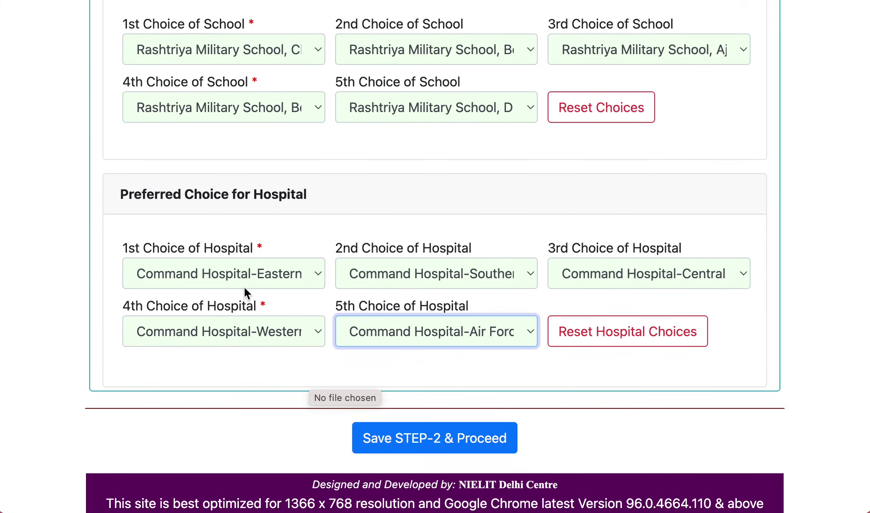
click(253, 285)
scroll(327, 320, down, 10)
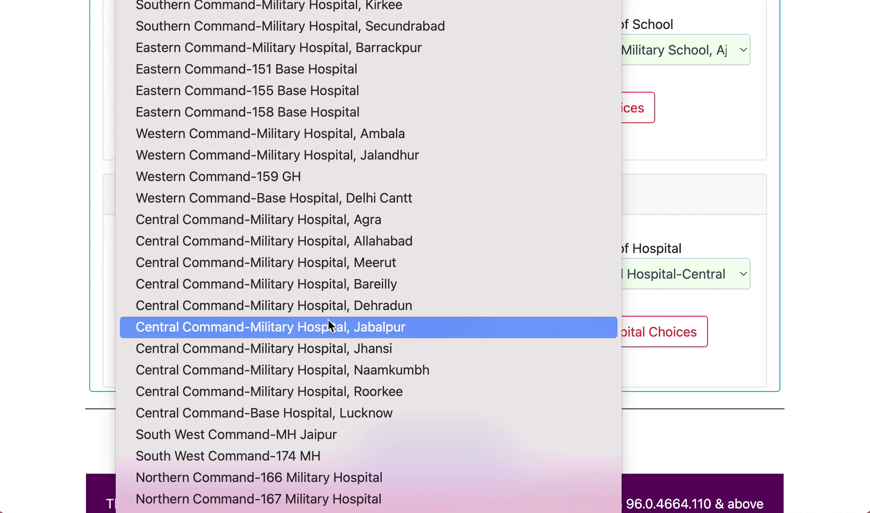
click(677, 421)
- Save and confirm STEP-2, review the saved choices on the STEP-3 page, then start Make Payment
click(452, 441)
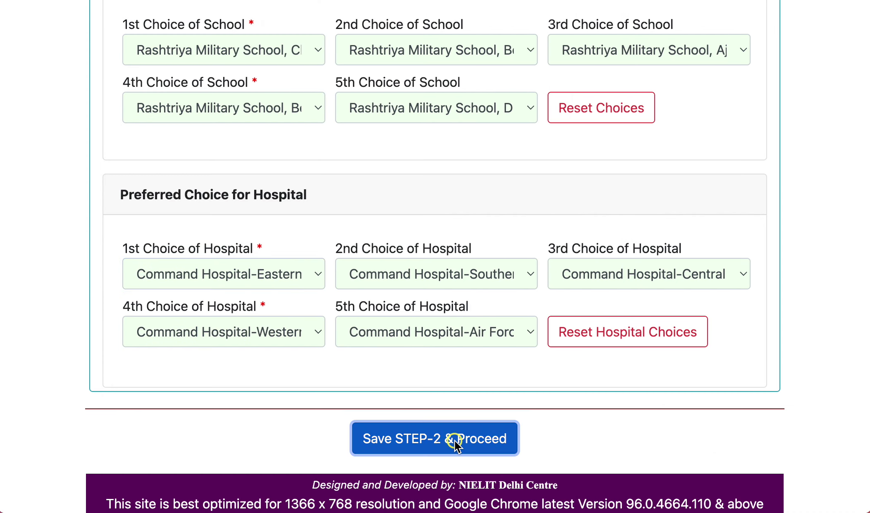
click(572, 71)
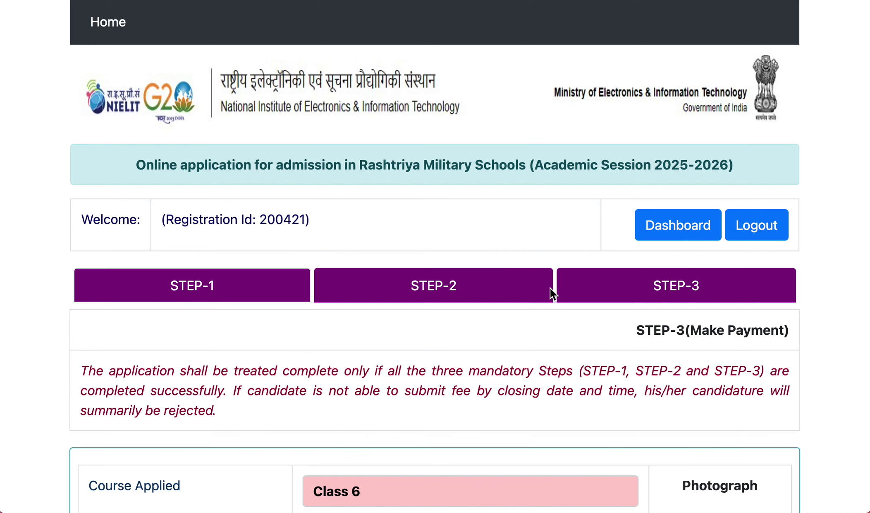
scroll(550, 295, down, 5)
scroll(550, 293, down, 15)
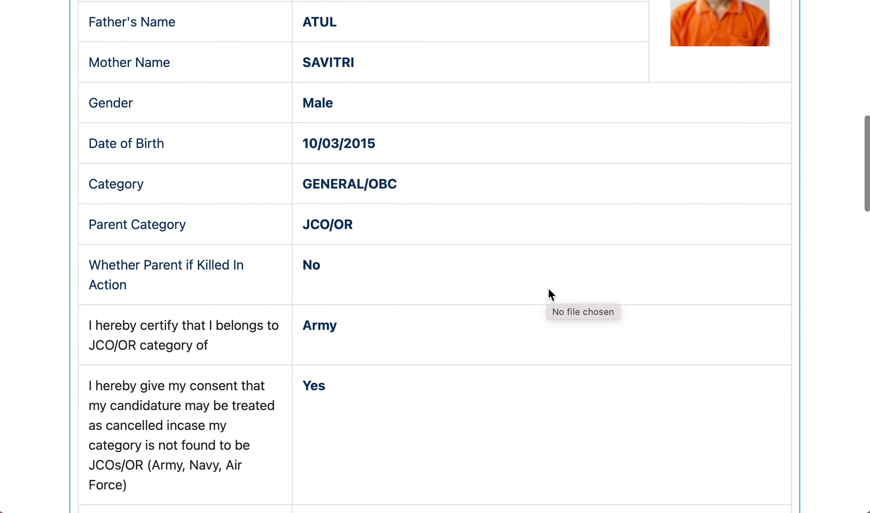
scroll(549, 295, up, 2)
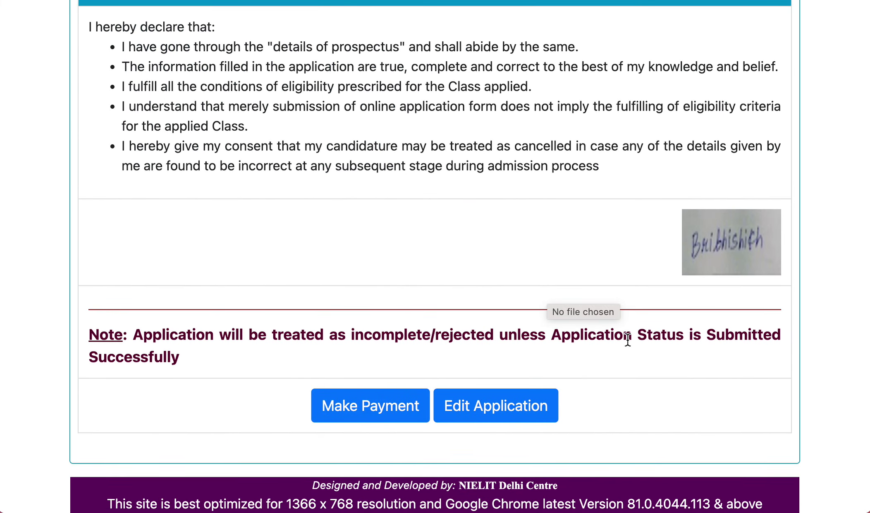
scroll(409, 370, down, 1)
scroll(410, 369, up, 20)
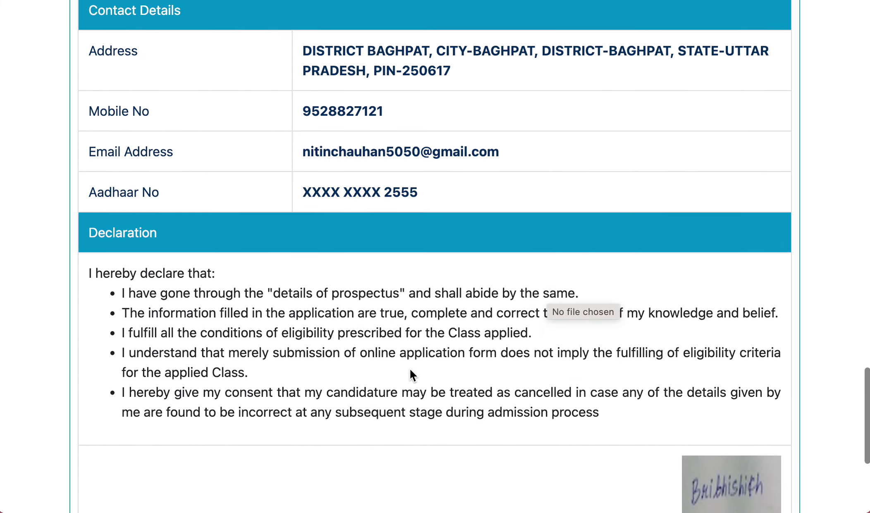
scroll(410, 369, up, 10)
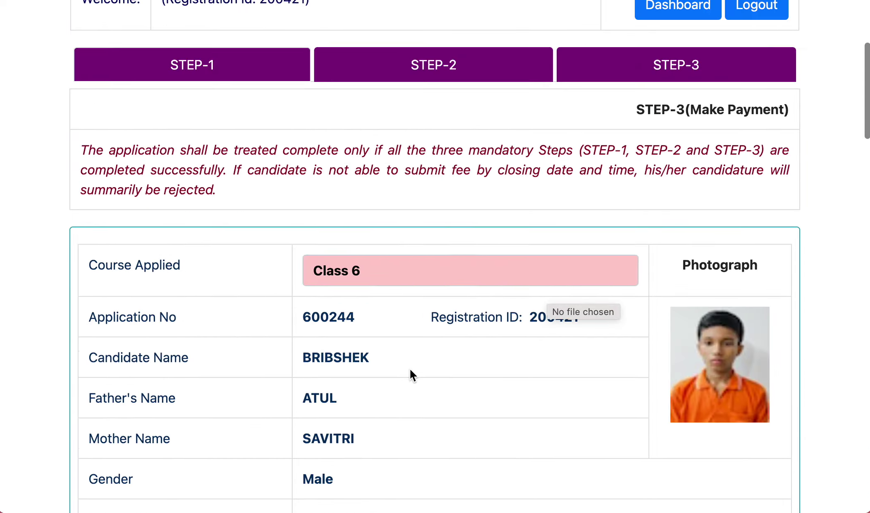
scroll(410, 369, down, 20)
scroll(410, 368, up, 20)
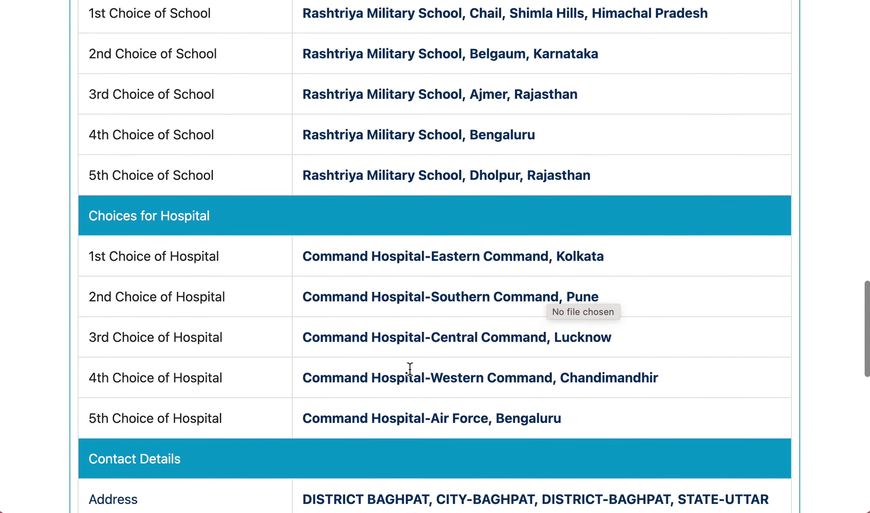
scroll(410, 369, up, 15)
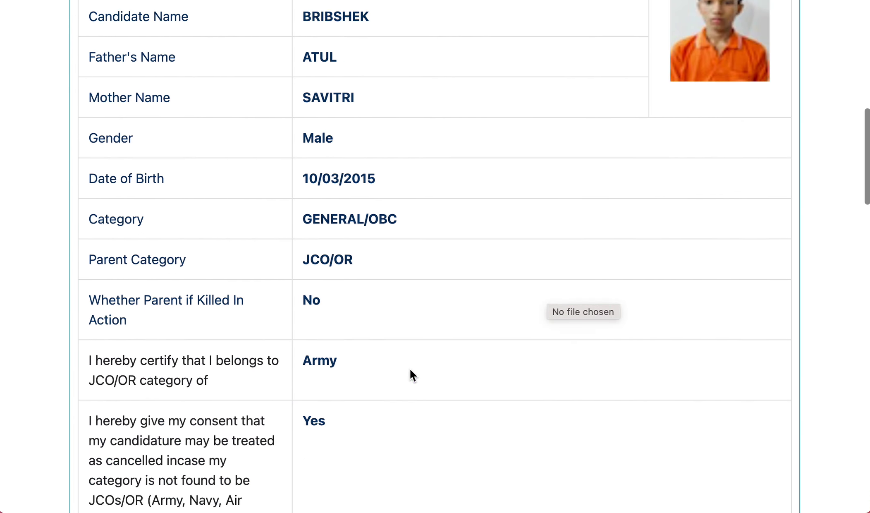
scroll(657, 350, down, 20)
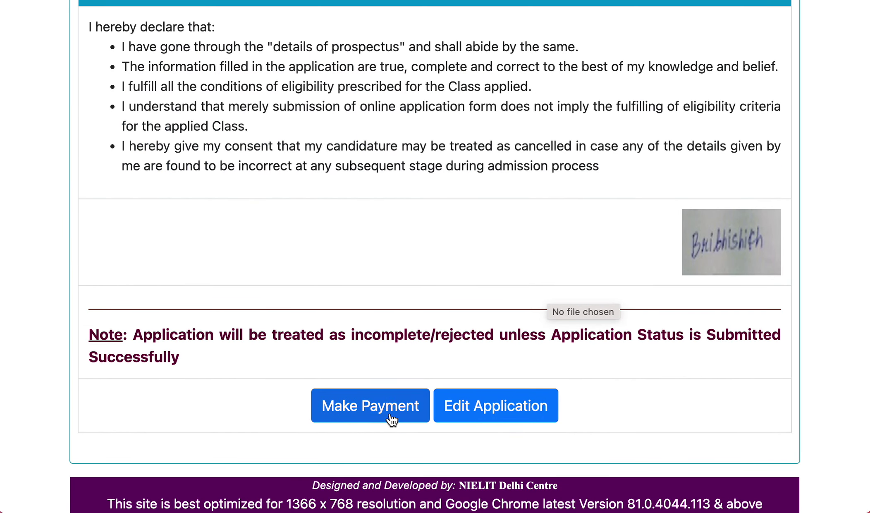
click(384, 408)
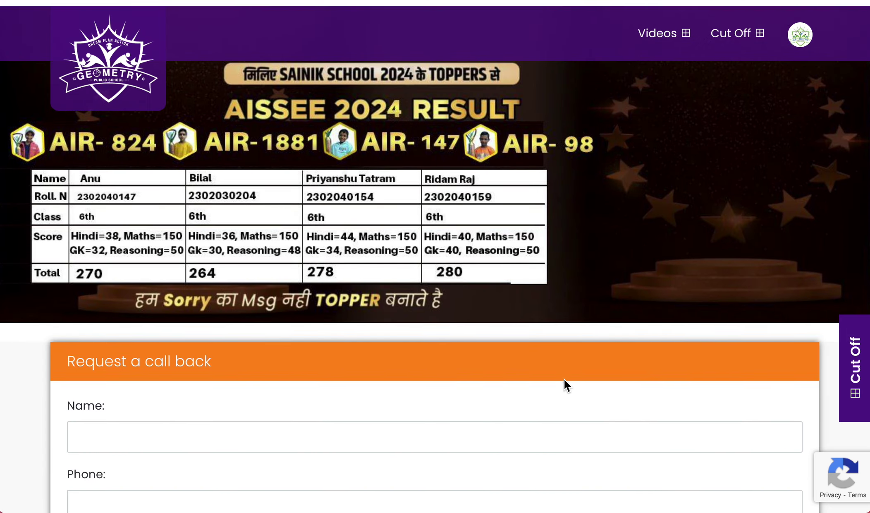
- Open the ONLINE CLASS (RMS CET 2024 - CLASS 6th) course page, priced ₹22,500, and view its included courses
scroll(564, 379, down, 15)
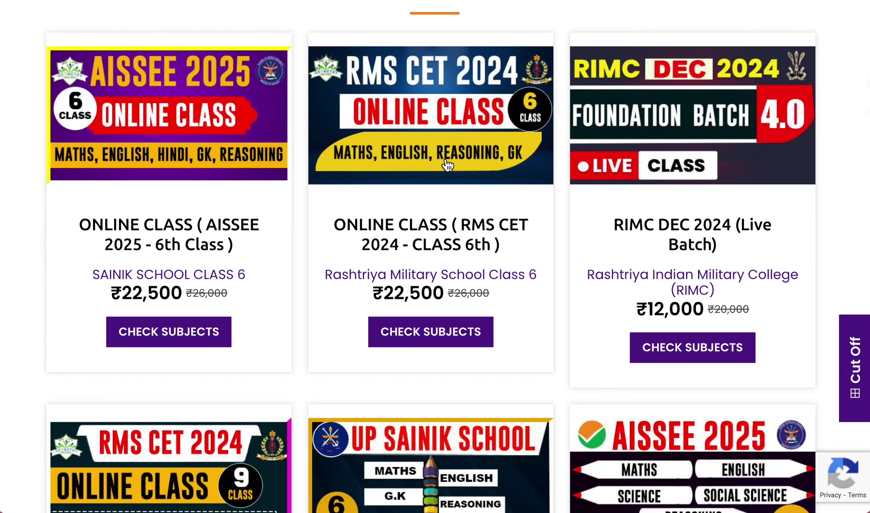
click(448, 165)
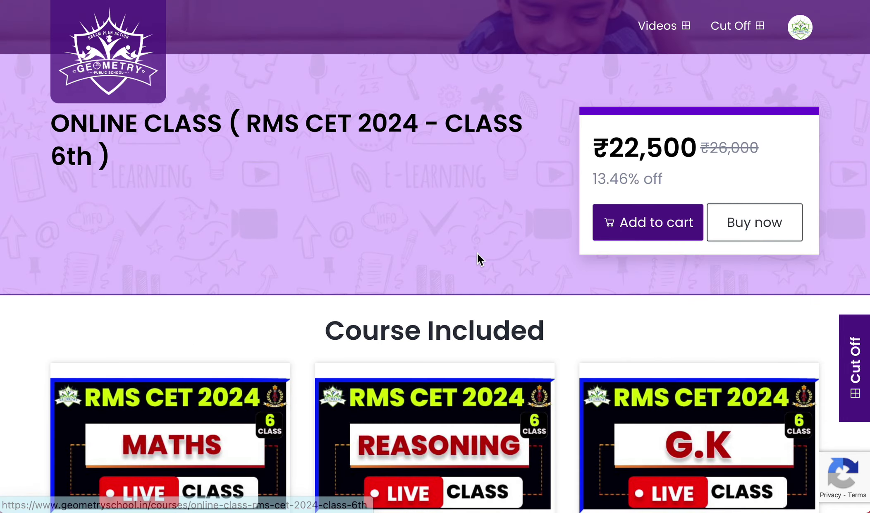
scroll(478, 258, down, 10)
scroll(486, 261, up, 10)
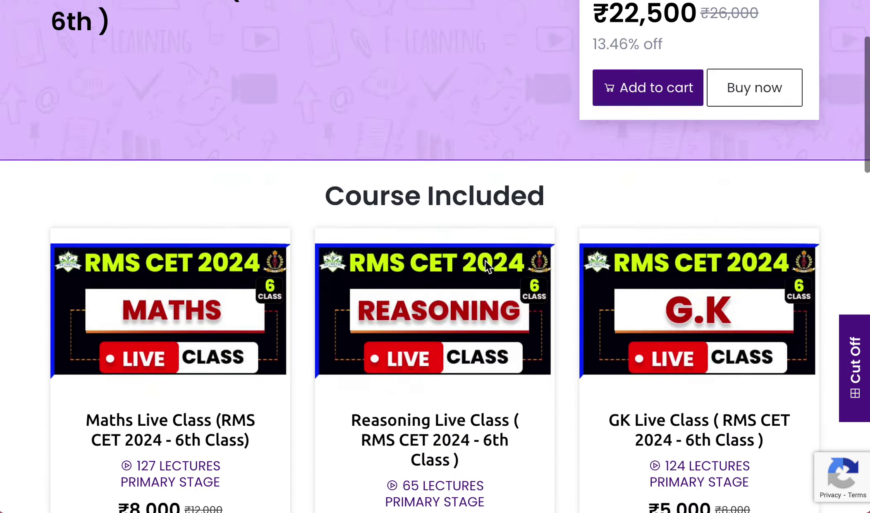